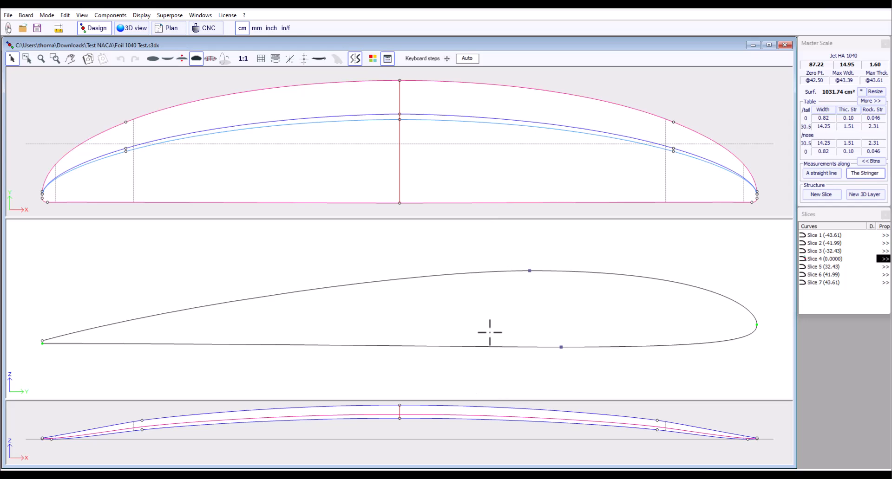
Step: Inspect the foil's shape in the 3D view, and return to the centre slice in the design view
click(437, 426)
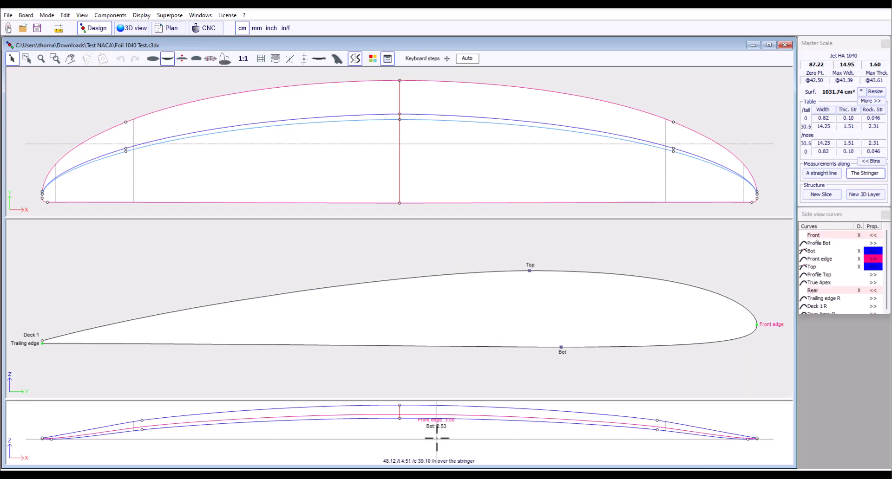
click(134, 28)
drag(616, 382, 600, 353)
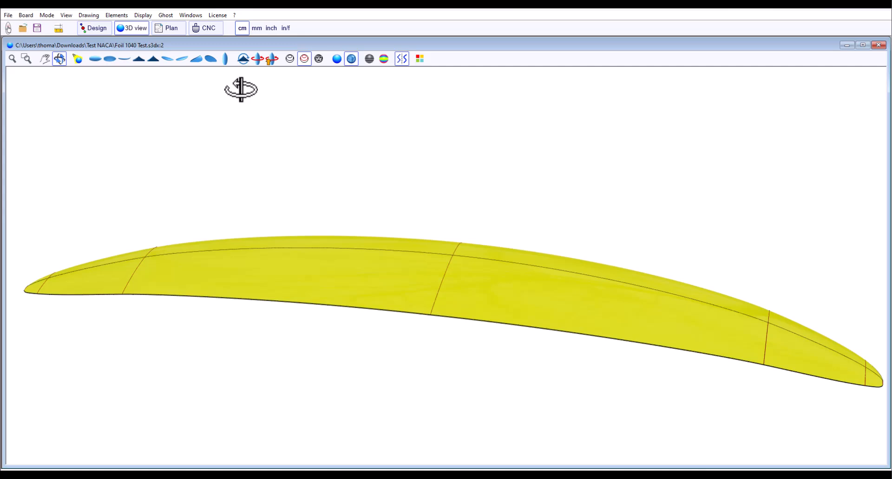
click(91, 29)
click(404, 257)
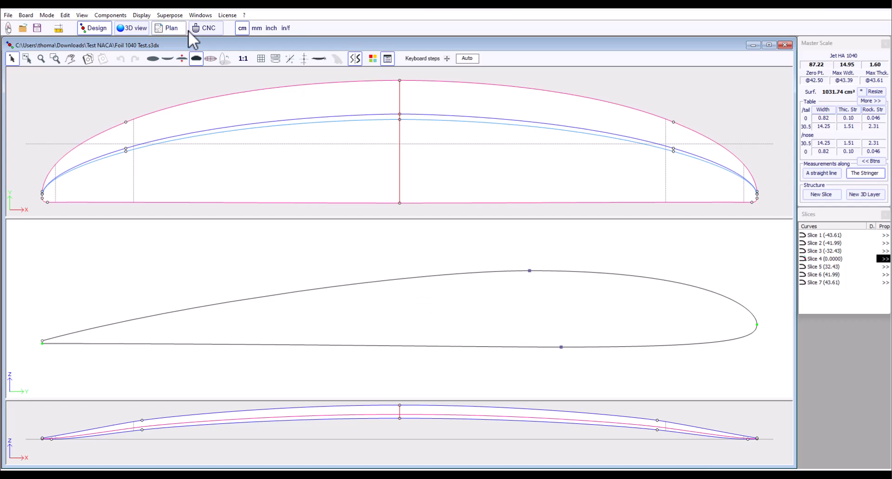
click(110, 15)
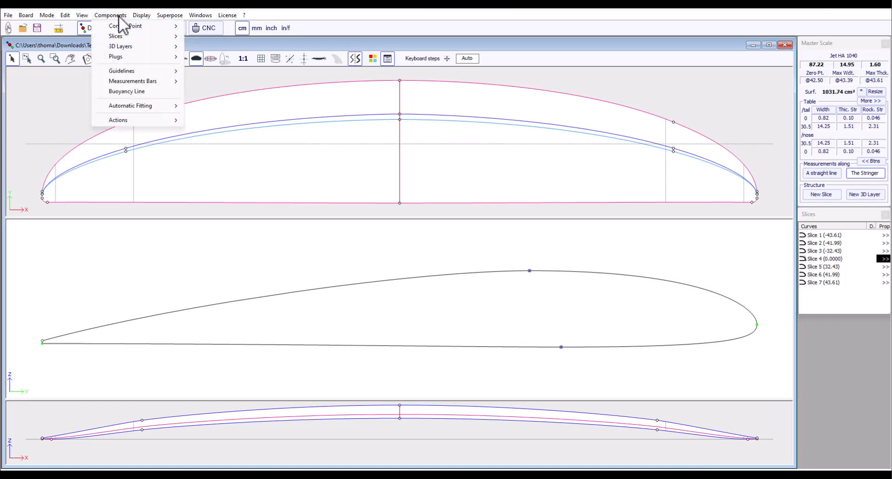
mouse_move(125, 35)
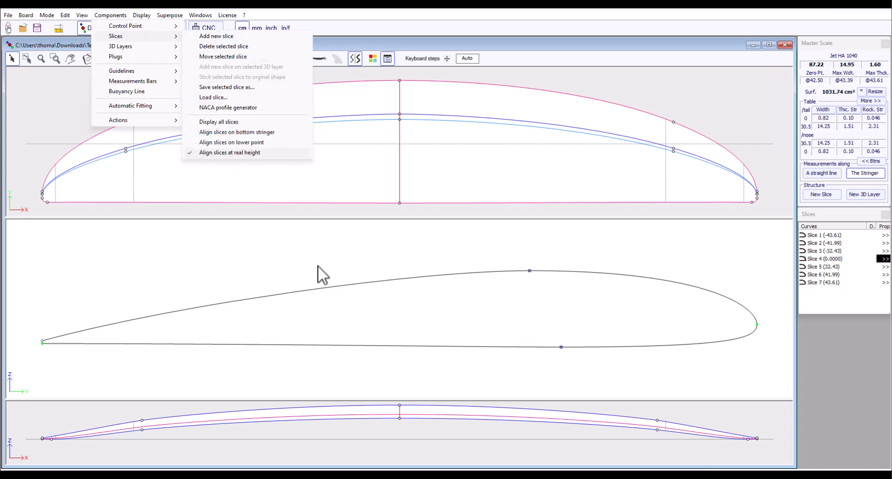
right_click(300, 242)
right_click(301, 241)
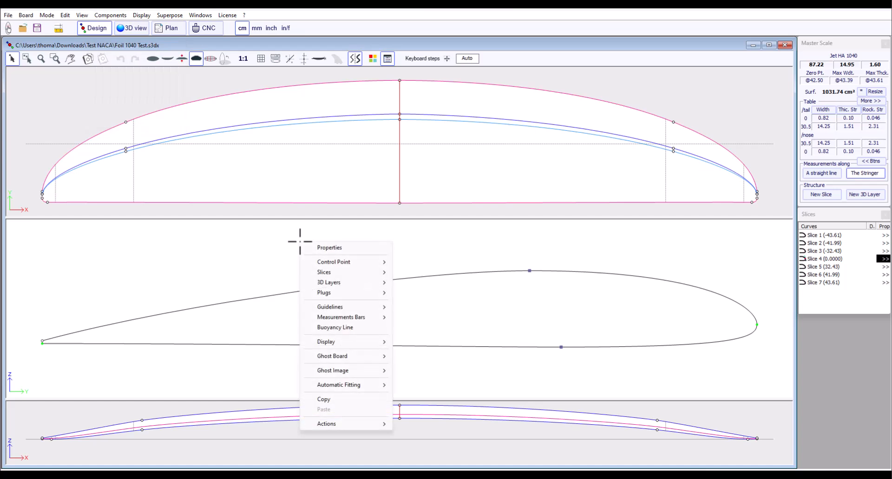
mouse_move(345, 273)
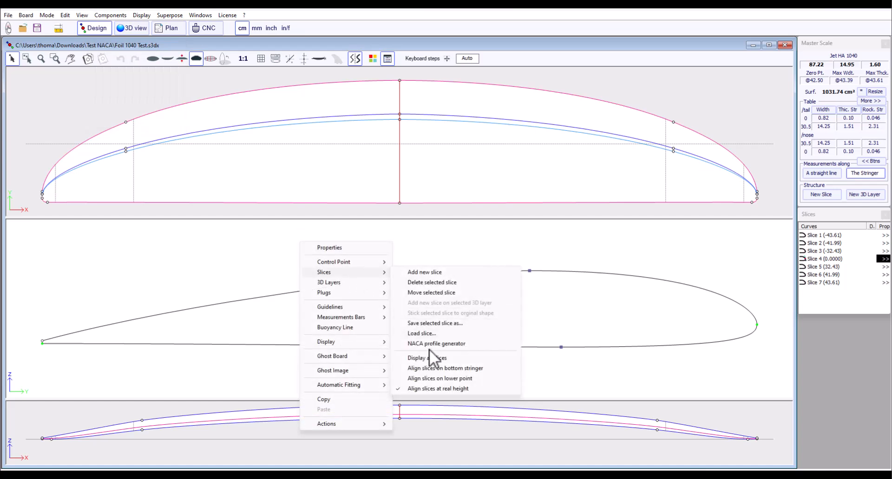
click(397, 243)
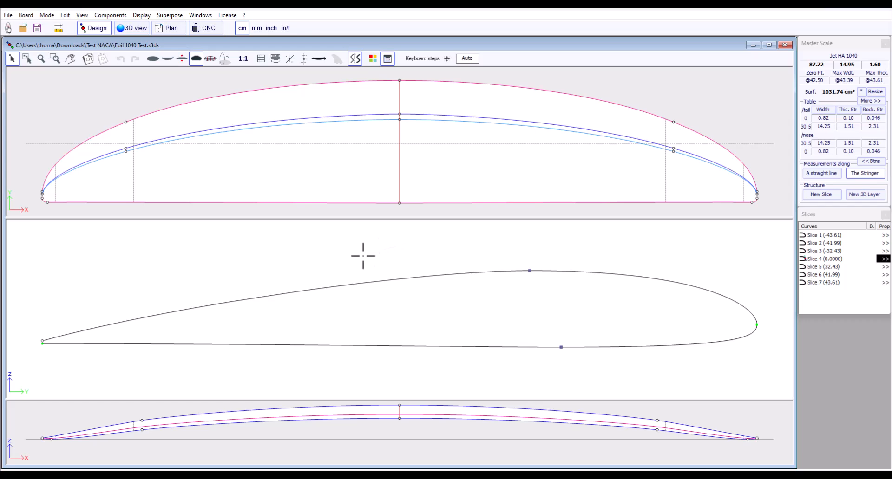
Step: Generate a 4-digit NACA profile on the centre slice with 10.7% thickness, 3.0% camber, maximum at 50.0% of the chord and 0° tilt
right_click(325, 255)
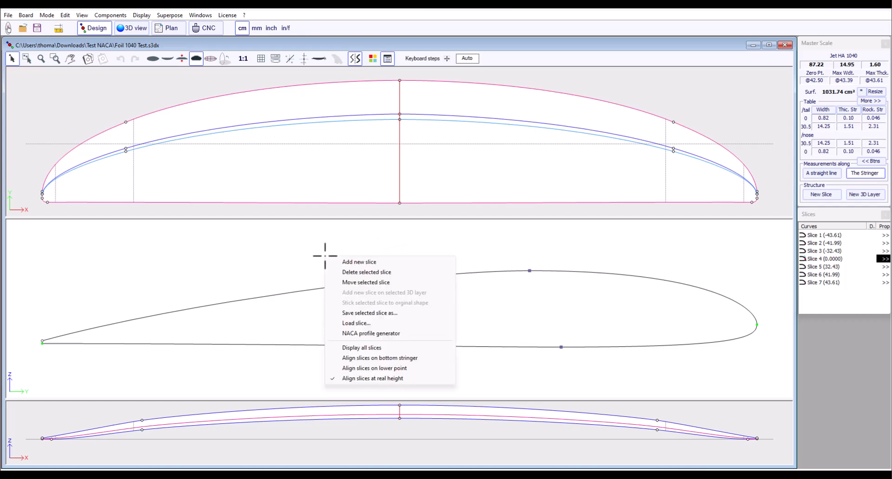
click(358, 333)
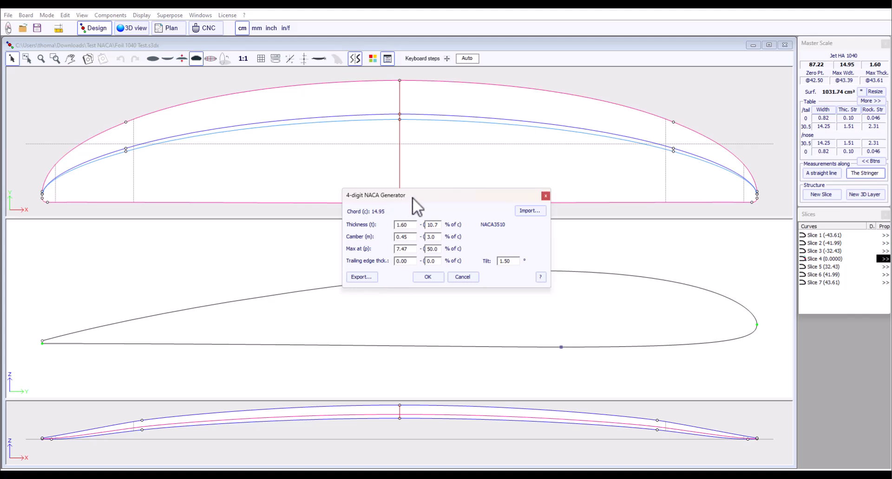
drag(411, 197, 344, 177)
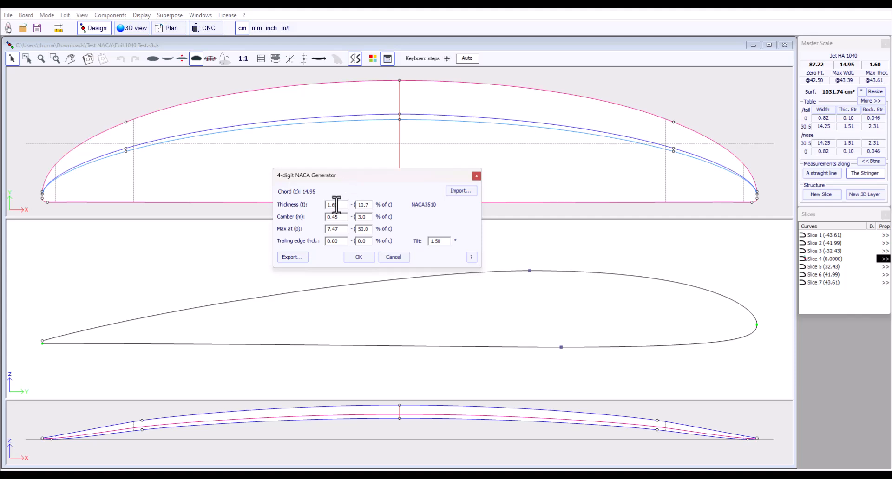
drag(328, 207, 337, 207)
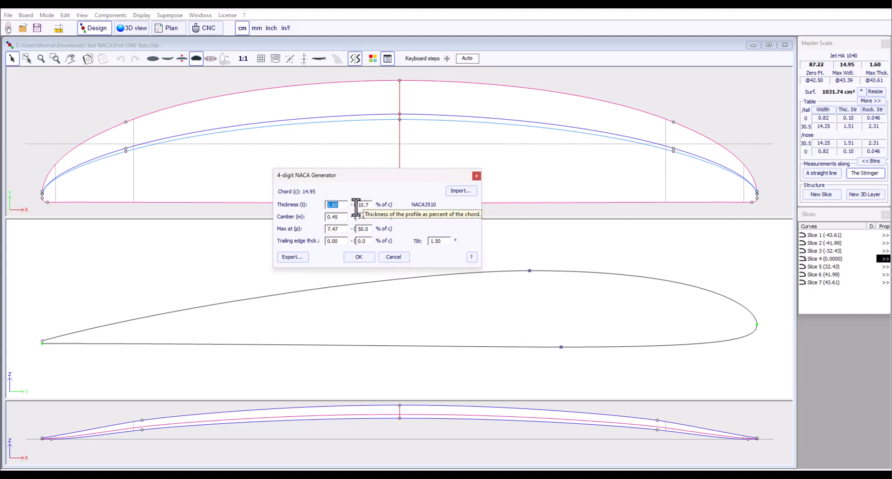
drag(358, 205, 360, 230)
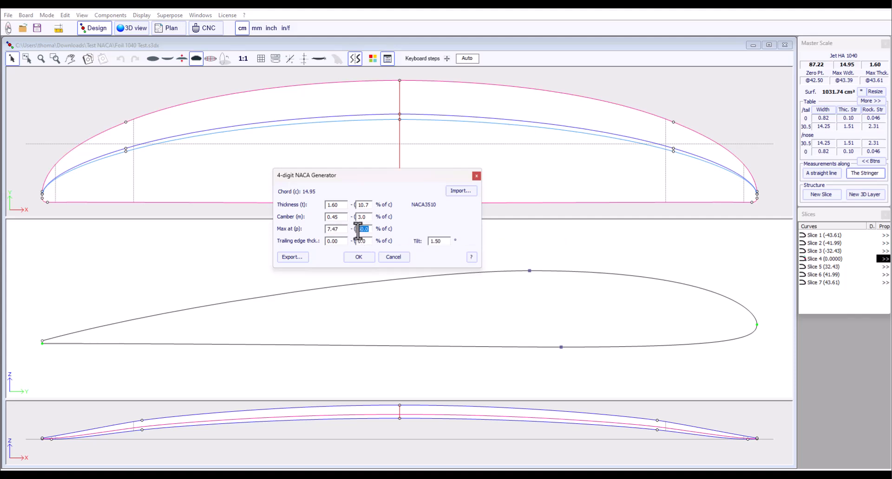
drag(336, 241, 326, 241)
click(439, 241)
click(362, 257)
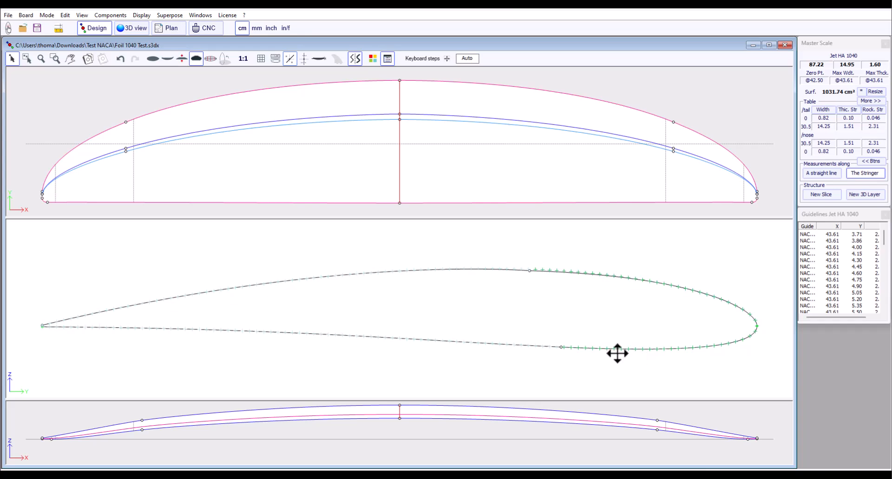
Step: Switch the side view's Top curve from edited to interpolated so it no longer constrains the slice's top control point
scroll(532, 273, up, 4)
scroll(481, 263, down, 5)
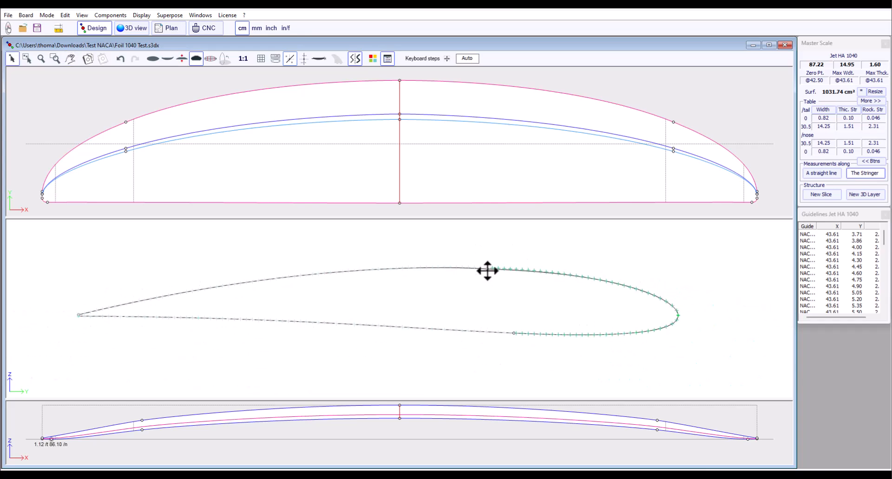
click(486, 270)
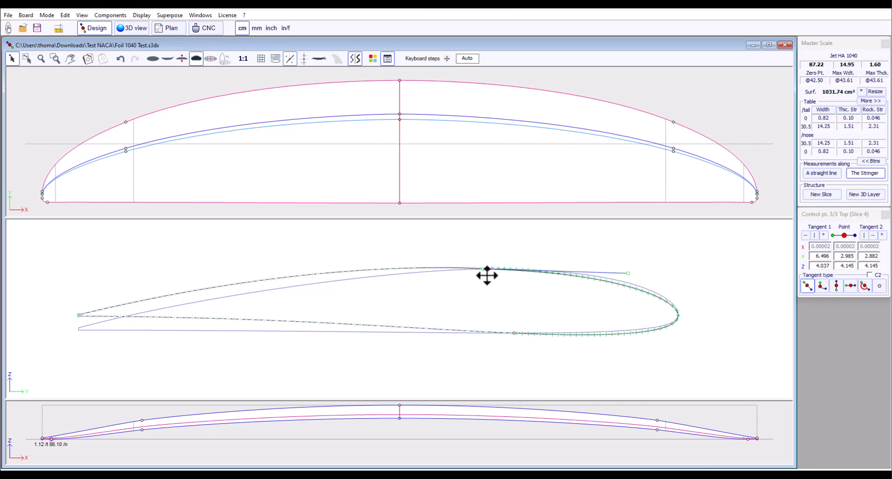
click(384, 416)
click(399, 405)
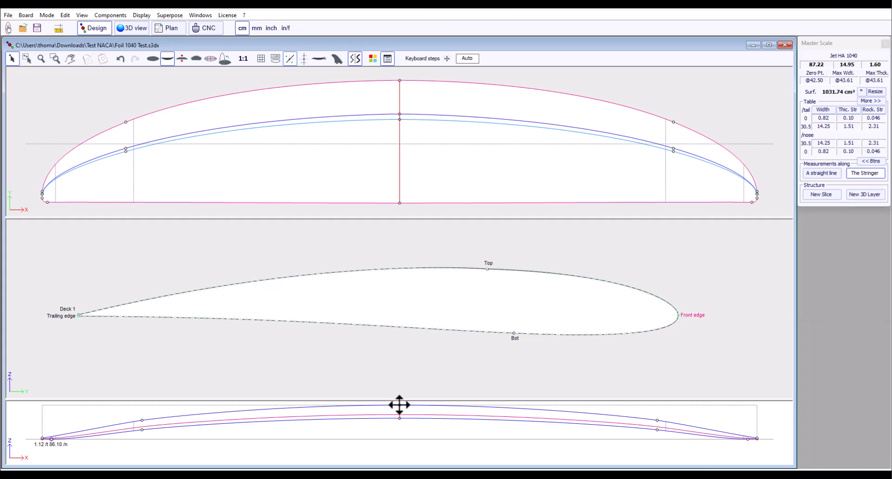
click(486, 269)
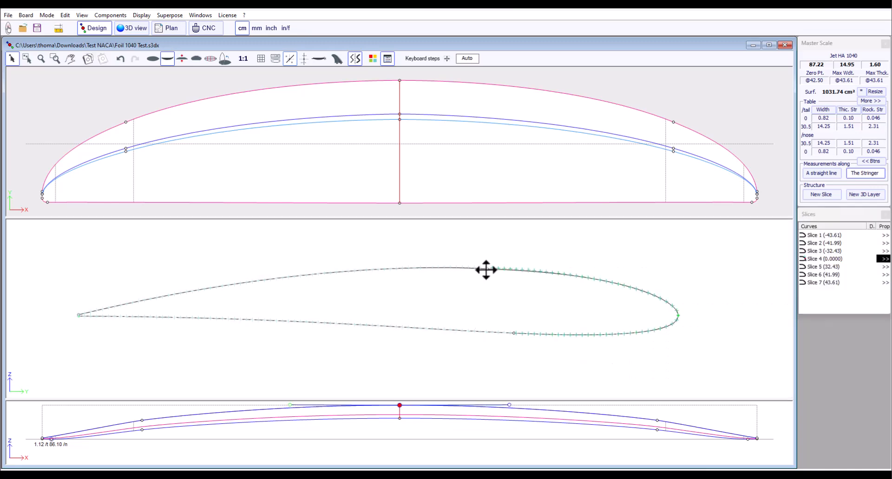
click(505, 432)
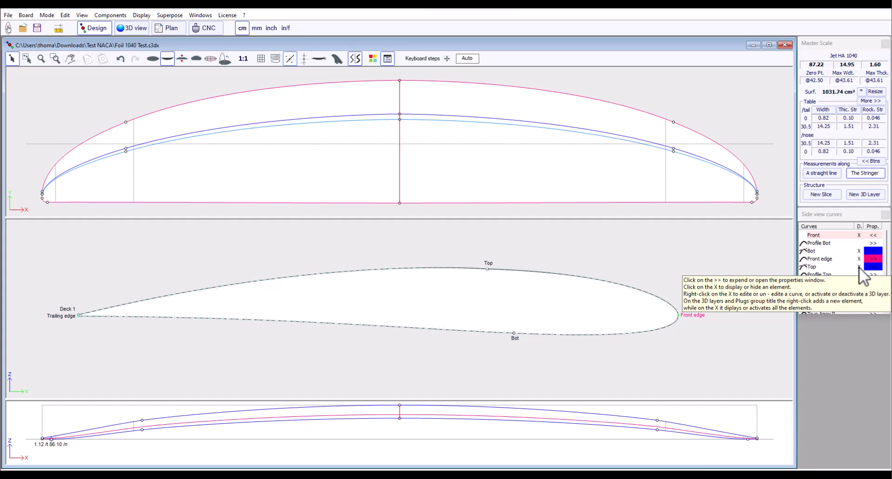
right_click(859, 267)
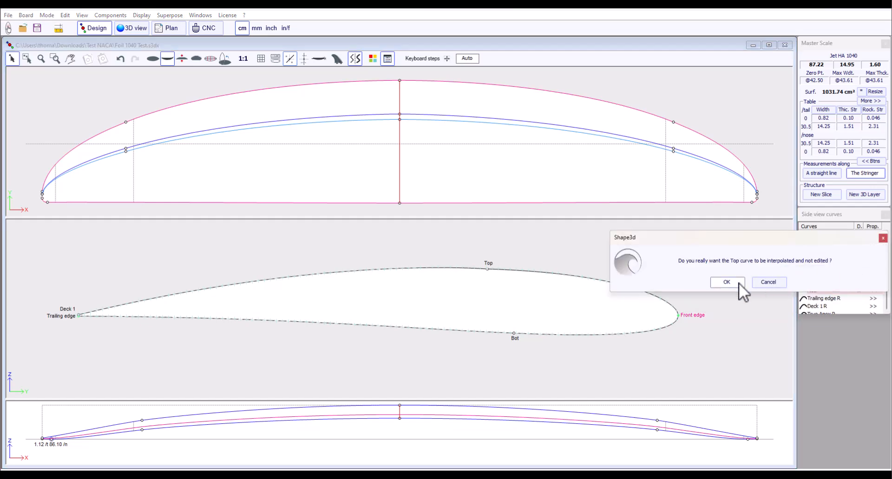
click(739, 283)
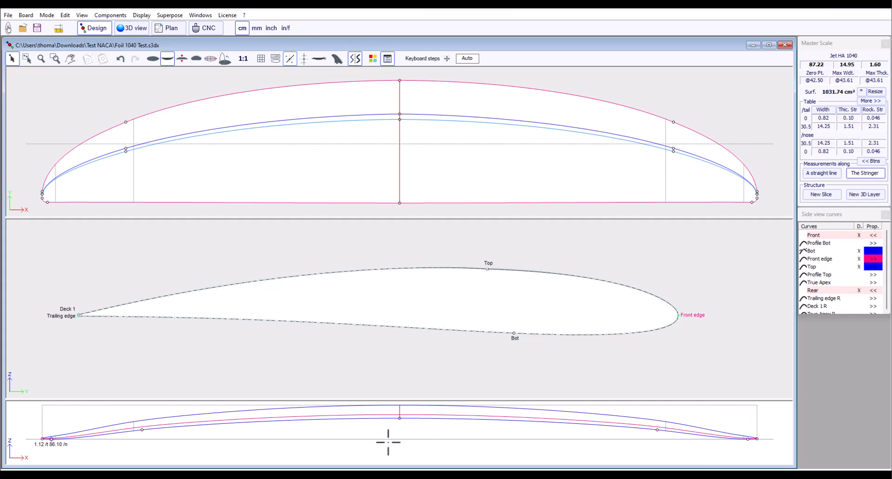
Step: Raise the centre slice's Top control point slightly, to a foil thickness of about 1.63 cm
double_click(400, 138)
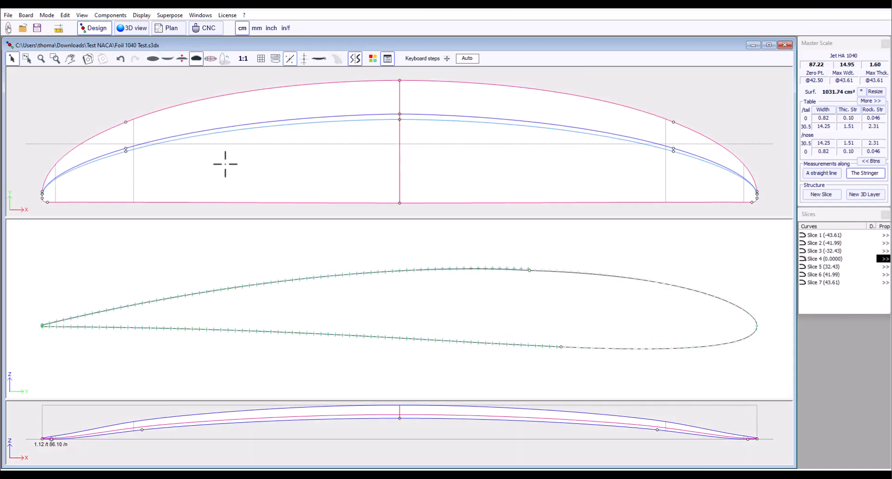
double_click(131, 177)
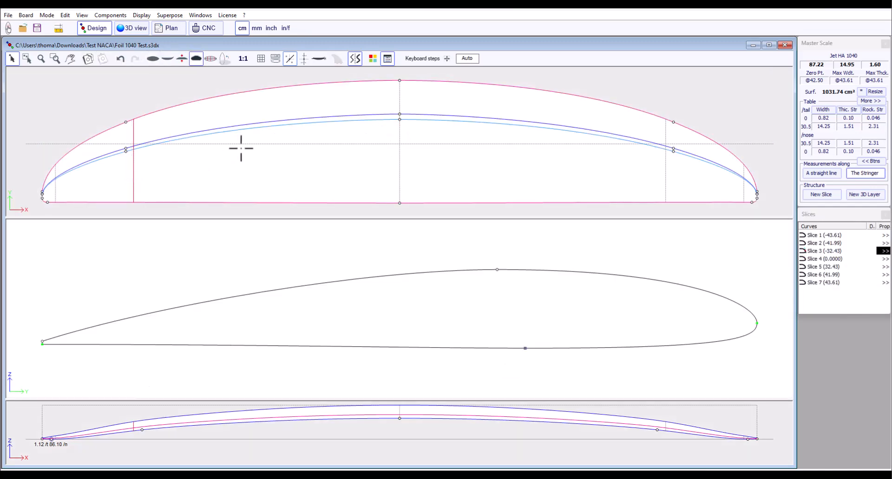
double_click(400, 161)
drag(529, 272, 530, 269)
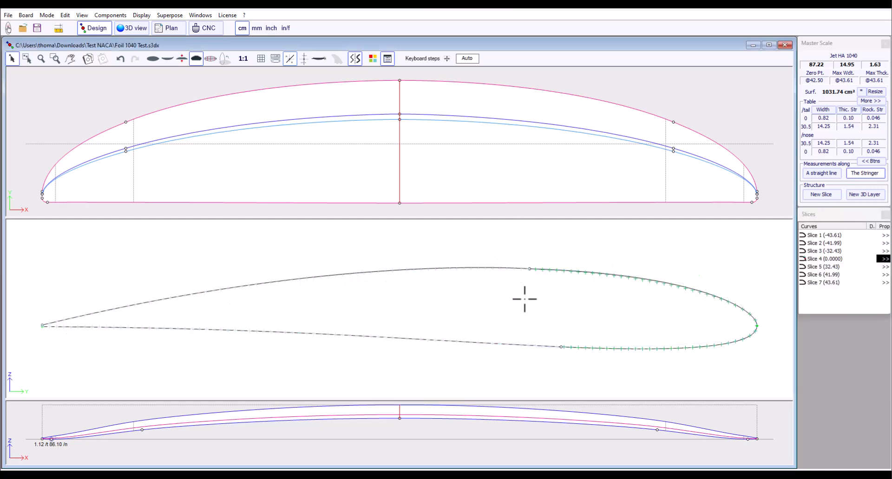
Step: Regenerate the centre slice's NACA profile with a thickness of 12% of the chord, deleting the curve's existing guidelines
right_click(525, 347)
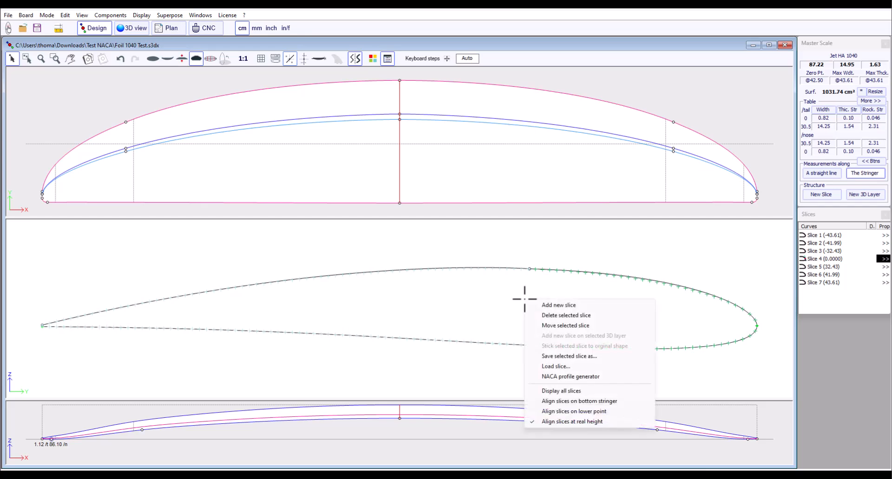
click(550, 377)
drag(462, 194, 376, 236)
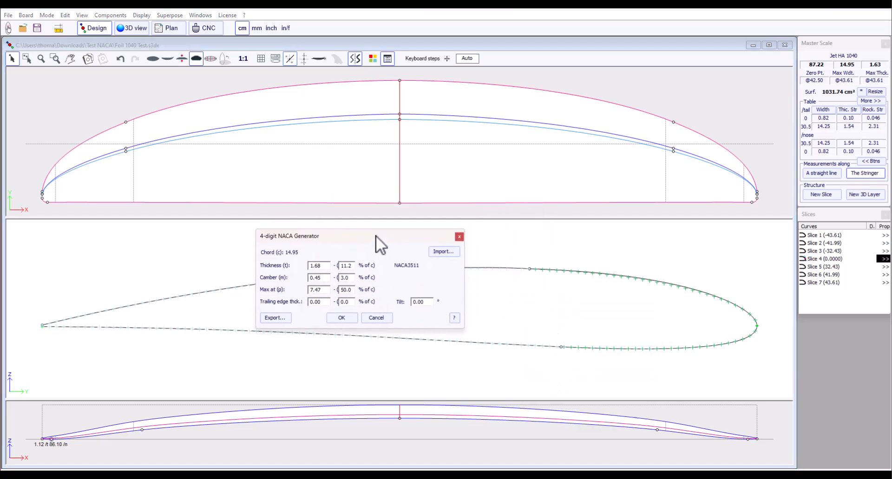
double_click(345, 266)
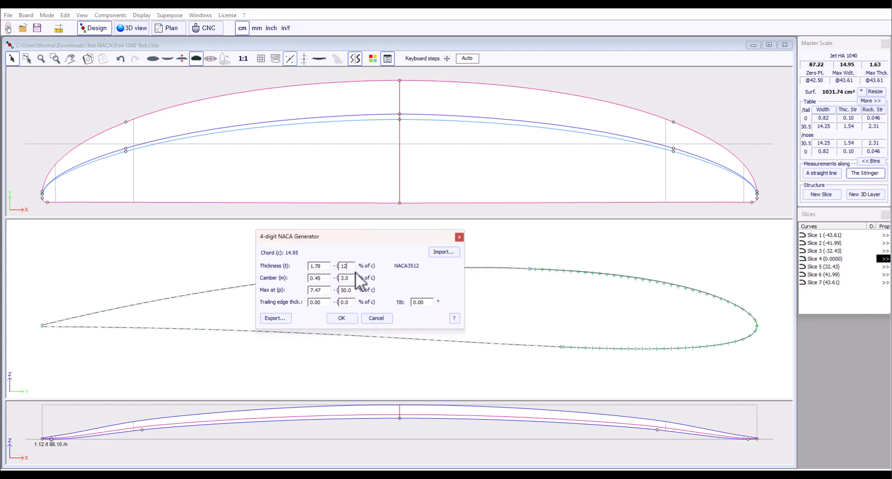
click(346, 319)
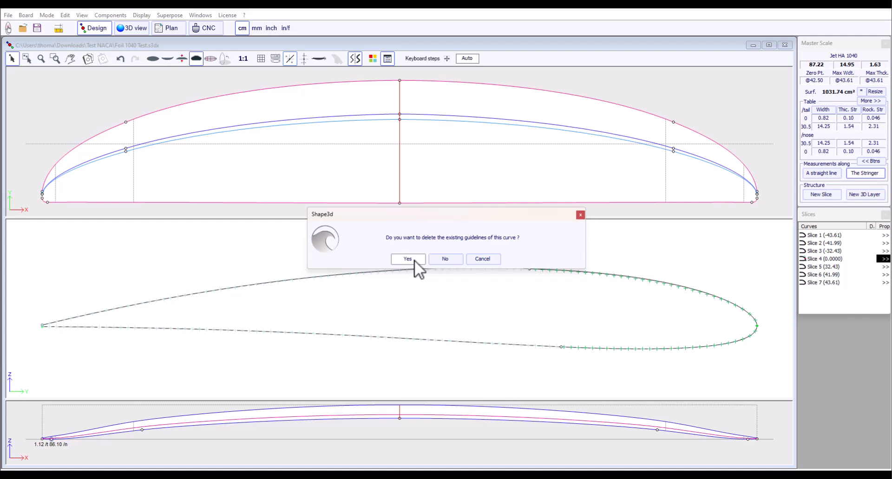
click(414, 259)
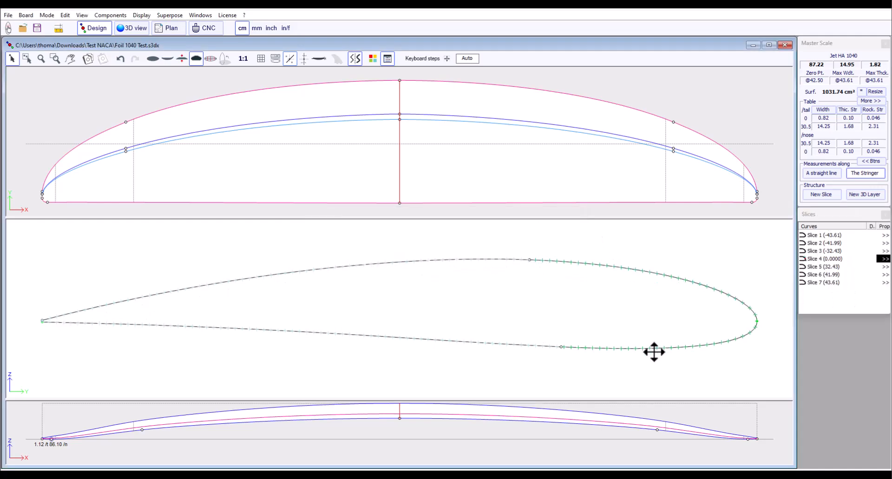
Step: Shift the centre slice's Top control point to a height of about 4.365 cm
click(530, 261)
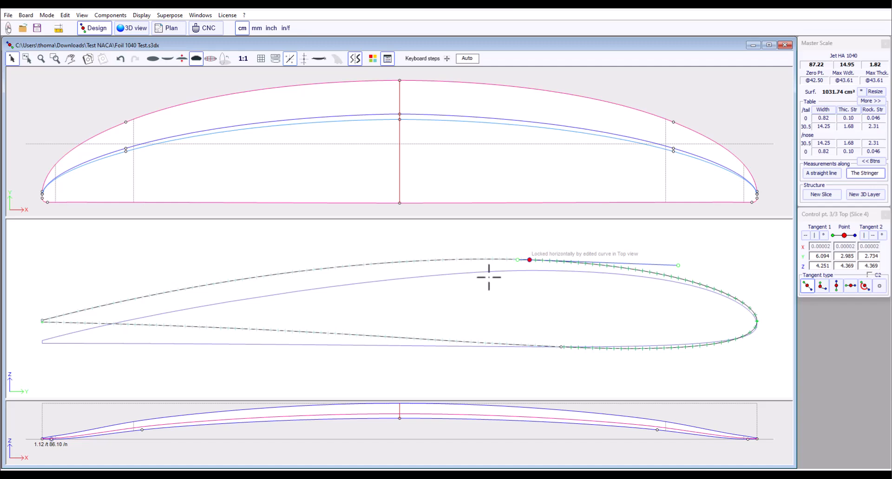
click(485, 260)
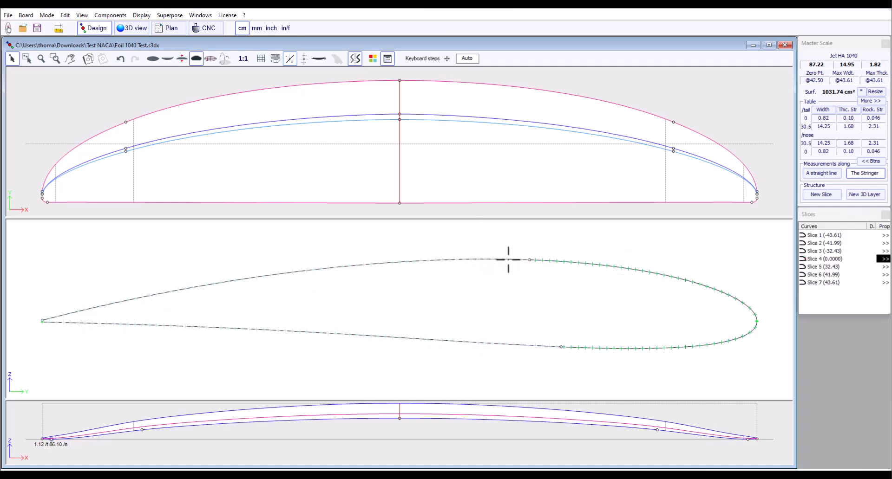
click(530, 261)
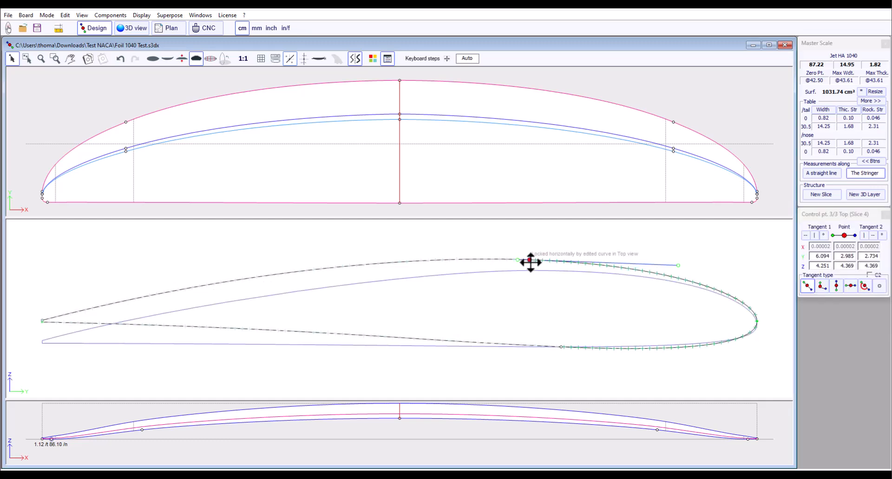
mouse_move(531, 262)
mouse_down()
mouse_move(530, 254)
mouse_move(533, 260)
mouse_up()
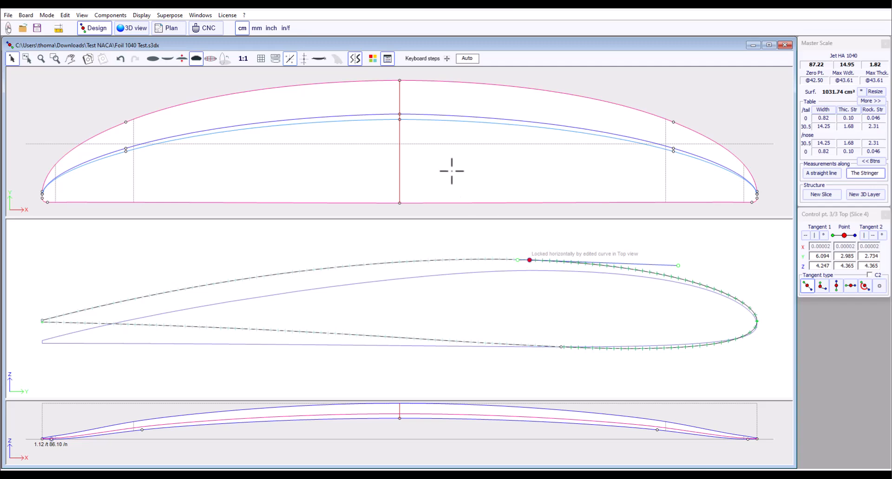
Step: Switch the top view's rear Bot and Top curves from edited to interpolated so they no longer constrain the slice's control points
click(377, 106)
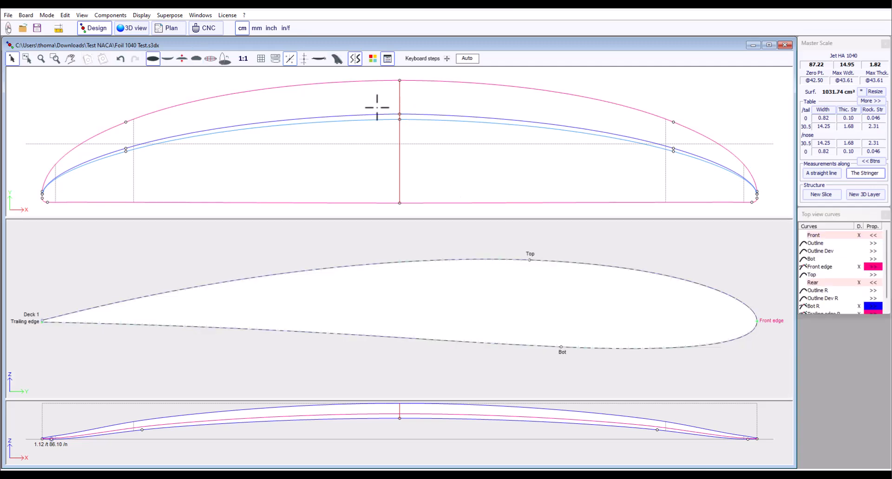
click(399, 114)
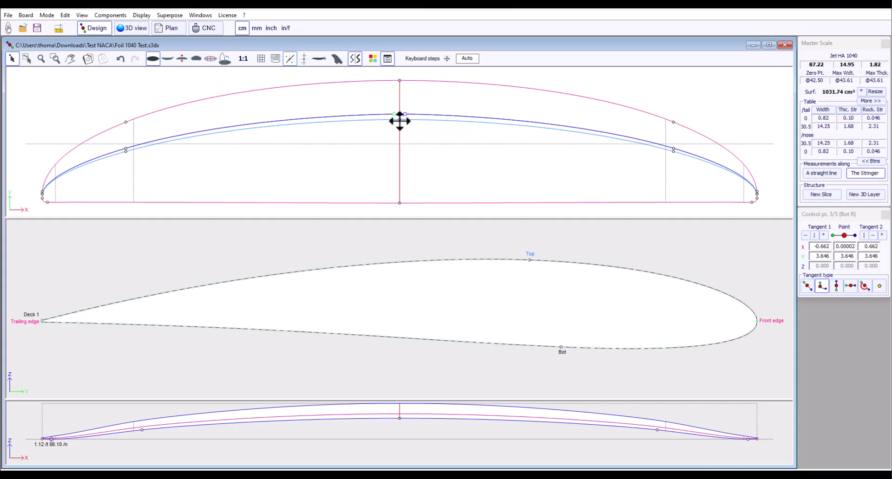
click(440, 119)
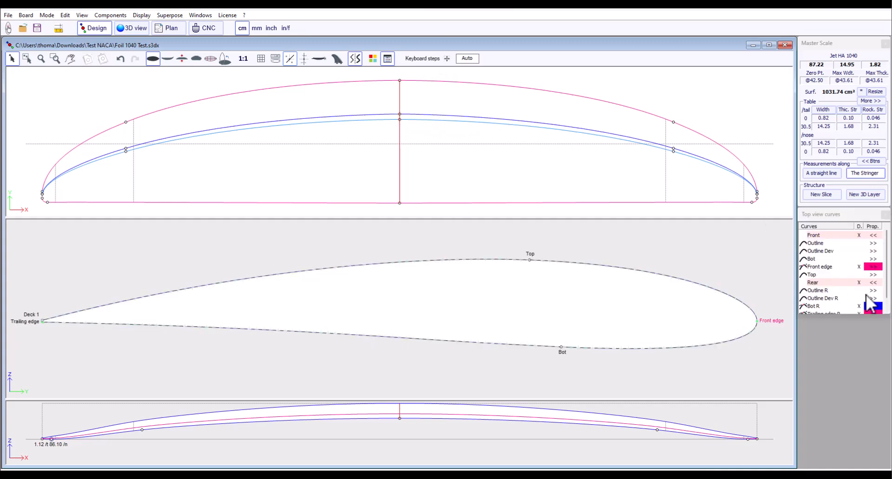
scroll(867, 299, down, 1)
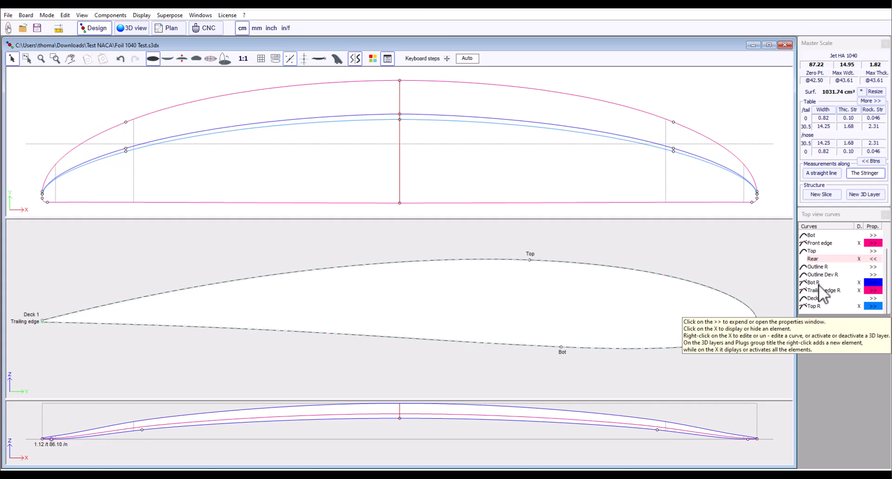
right_click(859, 282)
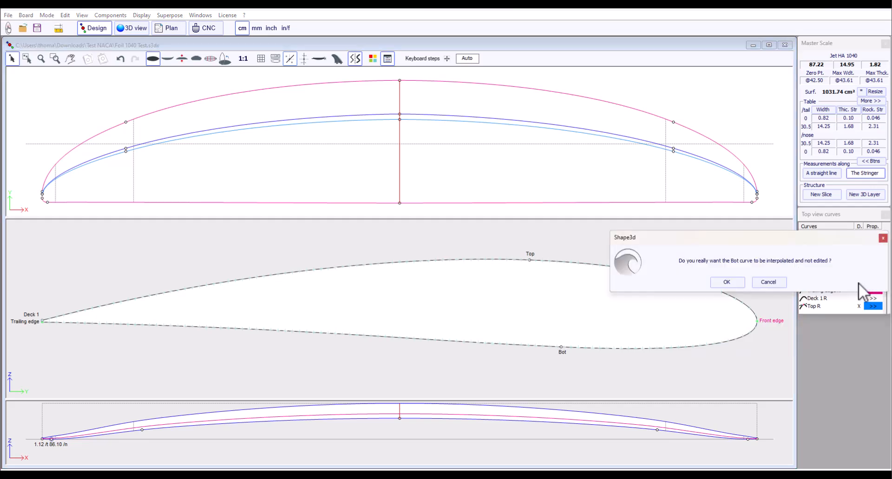
click(728, 282)
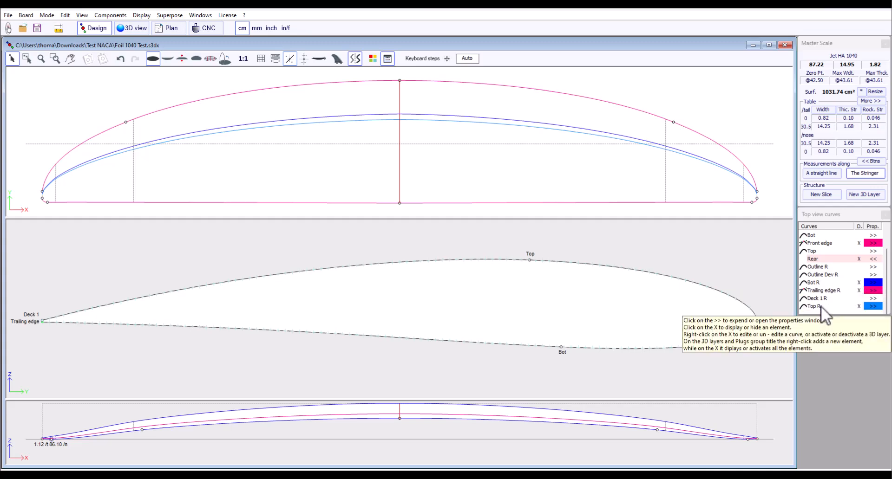
Step: Shift the centre slice's Top control point forward and up, to about Y 3.093 cm and Z 4.442 cm
click(530, 263)
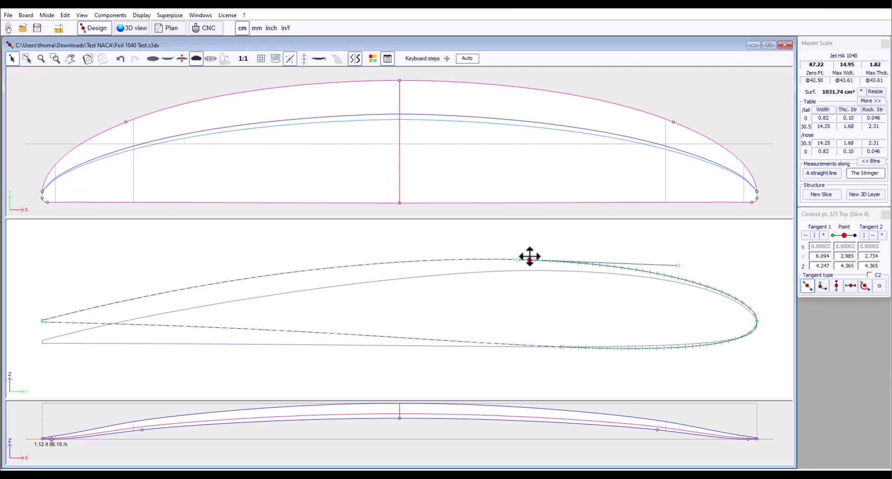
mouse_move(530, 256)
mouse_down()
mouse_move(540, 261)
mouse_move(510, 252)
mouse_move(535, 256)
mouse_up()
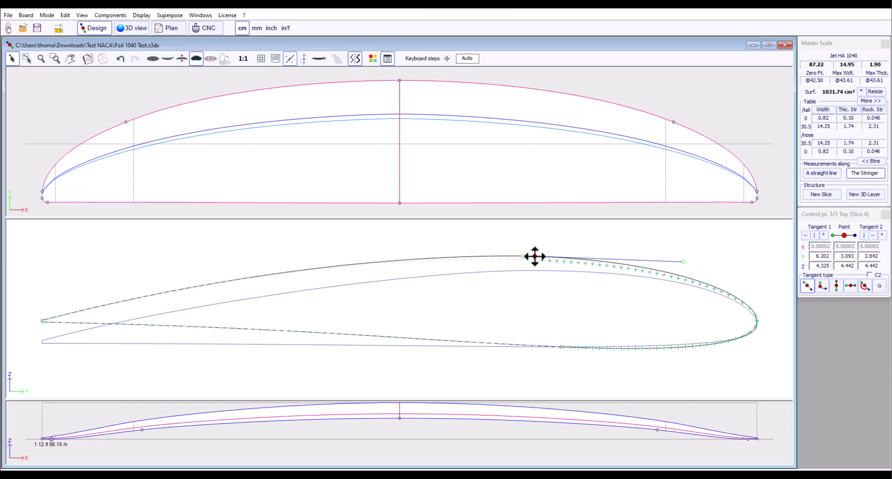
click(528, 304)
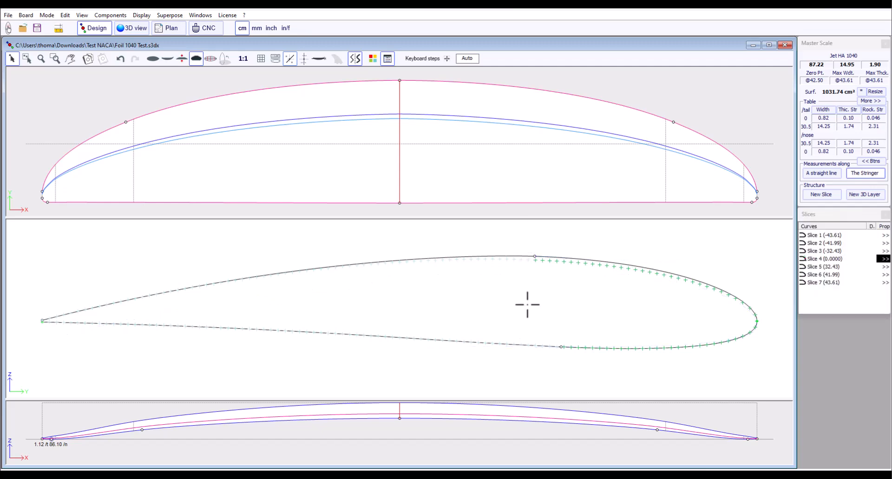
Step: Regenerate the centre slice's 4-digit NACA profile with a thickness of 12% of the chord, deleting the existing guidelines
right_click(528, 305)
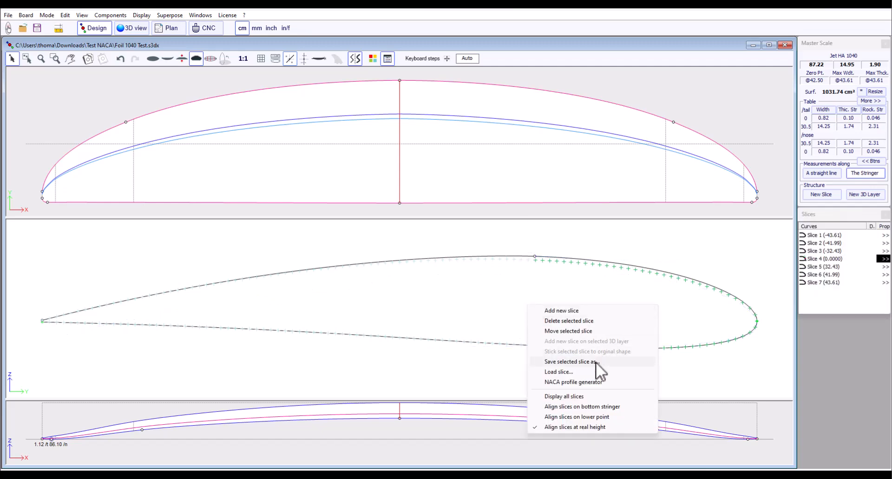
click(573, 380)
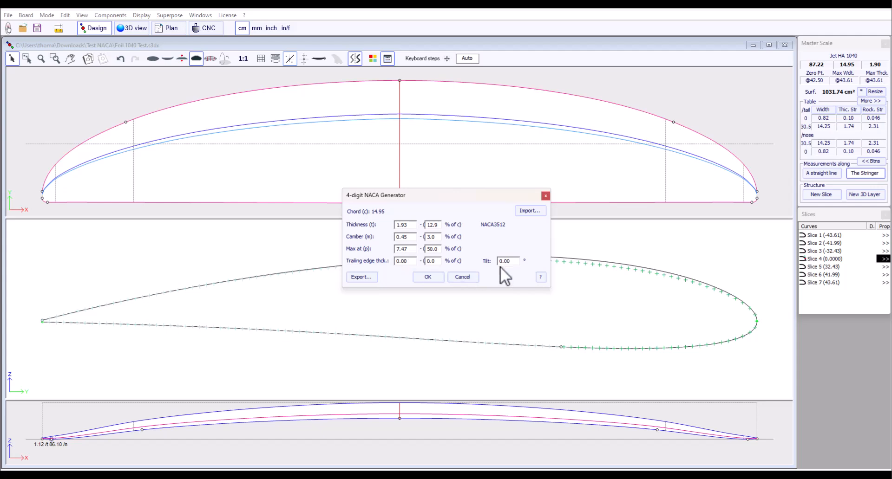
double_click(432, 225)
text(12)
click(426, 277)
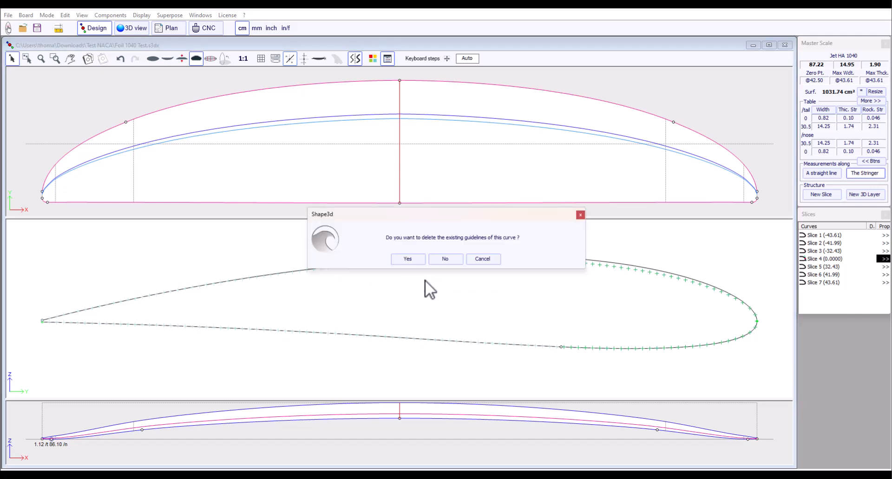
click(418, 260)
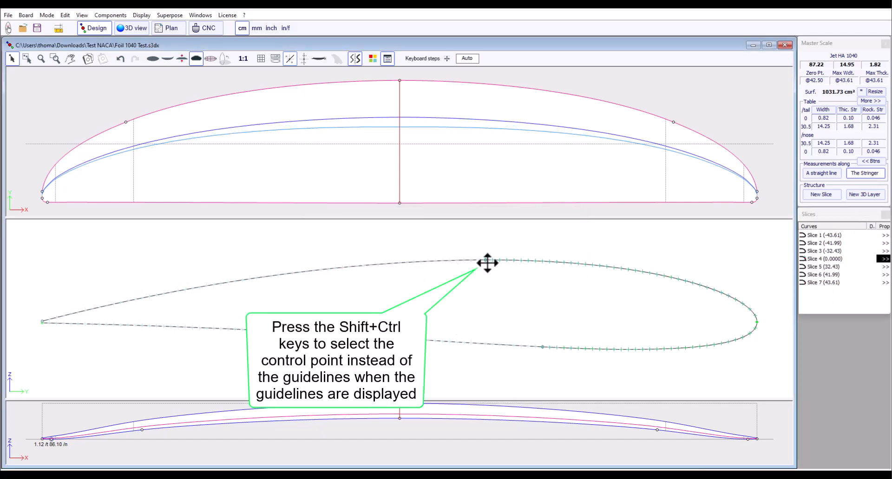
Step: Inspect the tangents of the centre slice's Top and Bot control points against the NACA guidelines
ctrl+shift+click(485, 261)
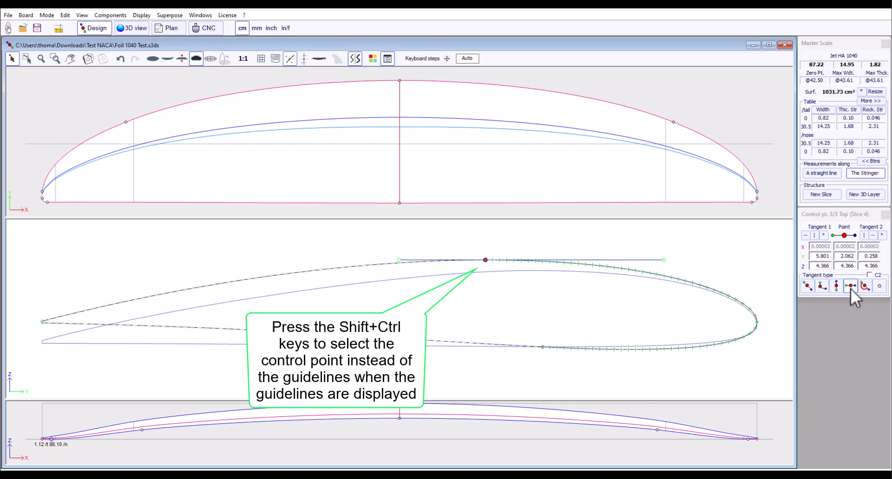
click(542, 353)
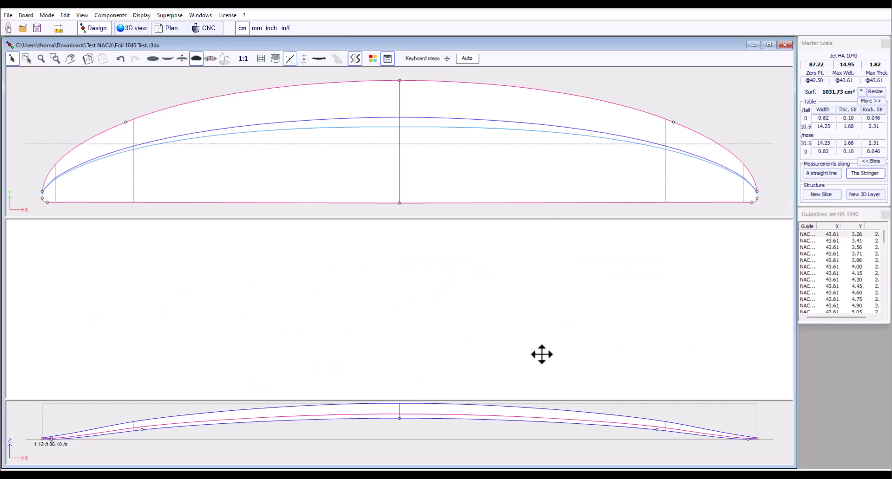
click(542, 349)
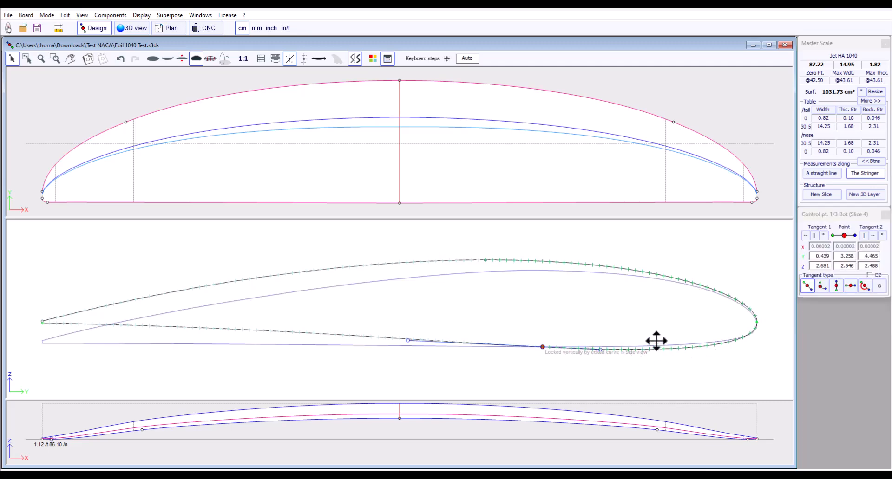
click(464, 306)
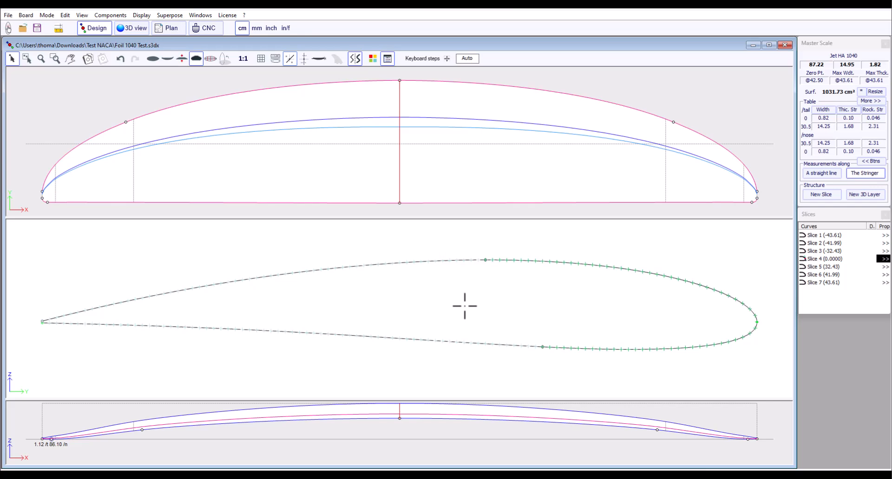
Step: Regenerate the centre slice's NACA profile with a thickness of 12% of the chord and a 2° tilt, deleting the existing guidelines
right_click(464, 307)
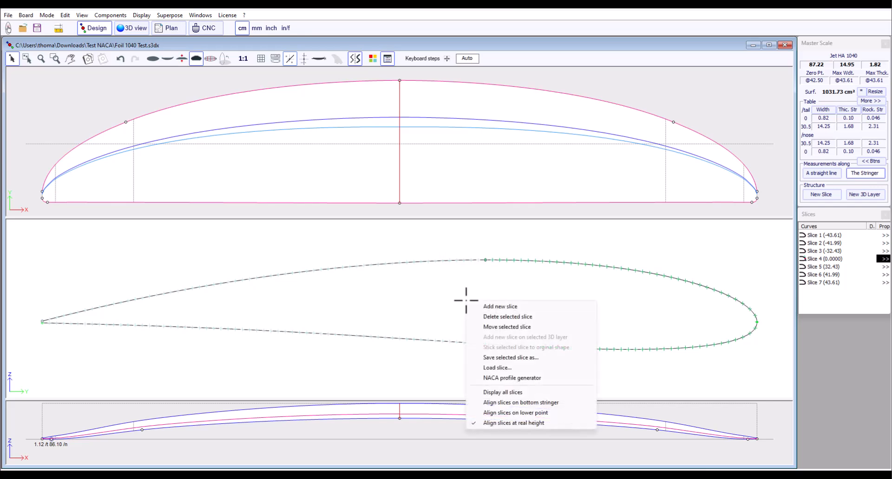
click(498, 378)
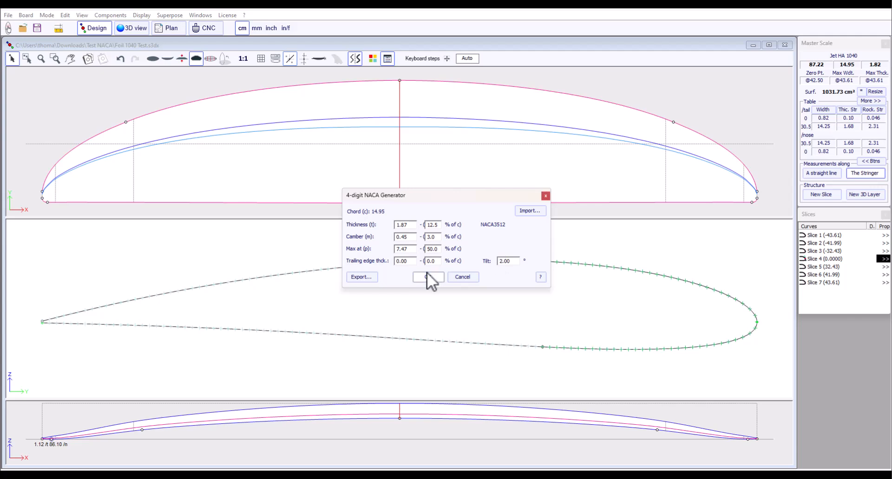
drag(433, 227, 438, 227)
key(BackSpace)
click(427, 276)
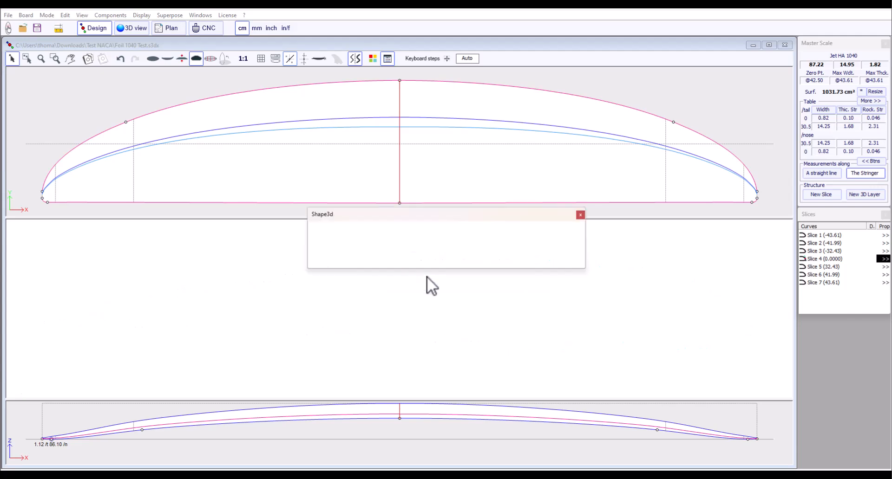
click(414, 262)
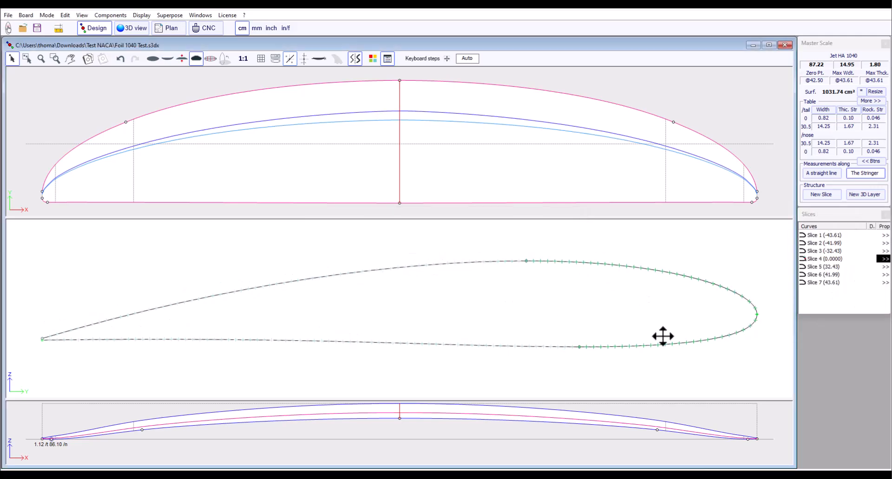
Step: Check the tangents of the centre slice's Bot control point, and hide the guidelines
click(579, 348)
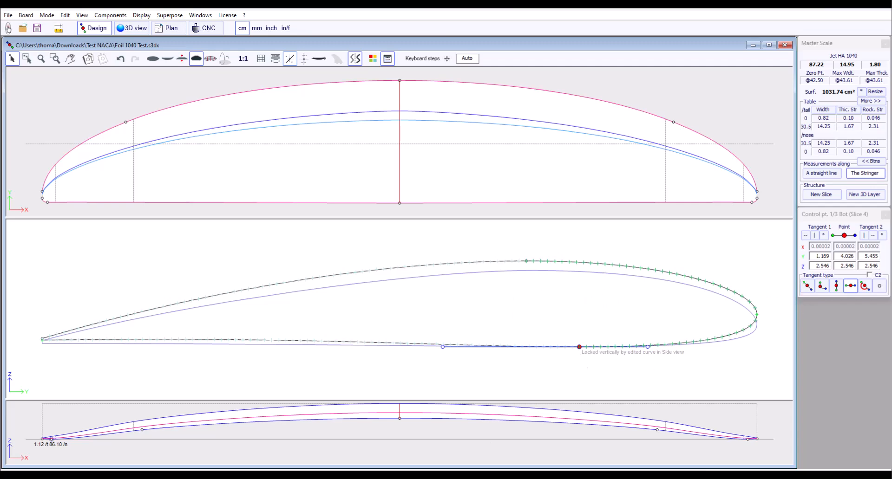
click(550, 314)
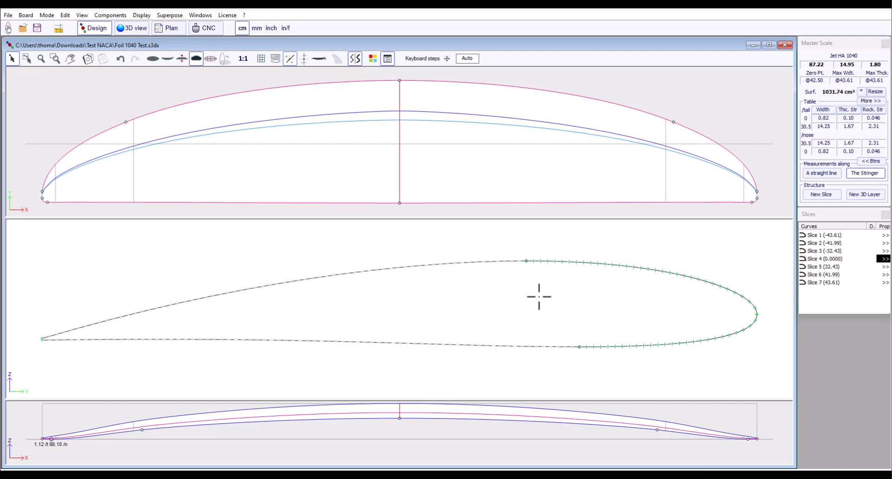
click(291, 58)
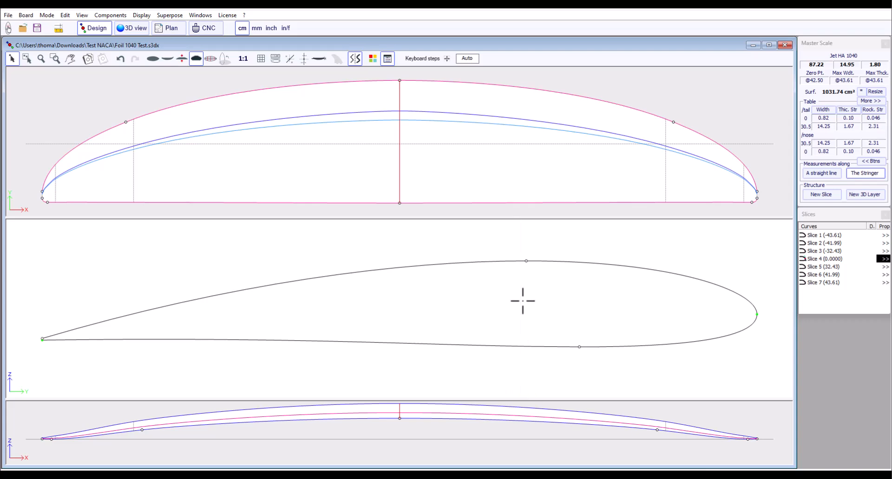
Step: Rotate all control points of the centre slice together by an angle of 3°
key(ctrl+a)
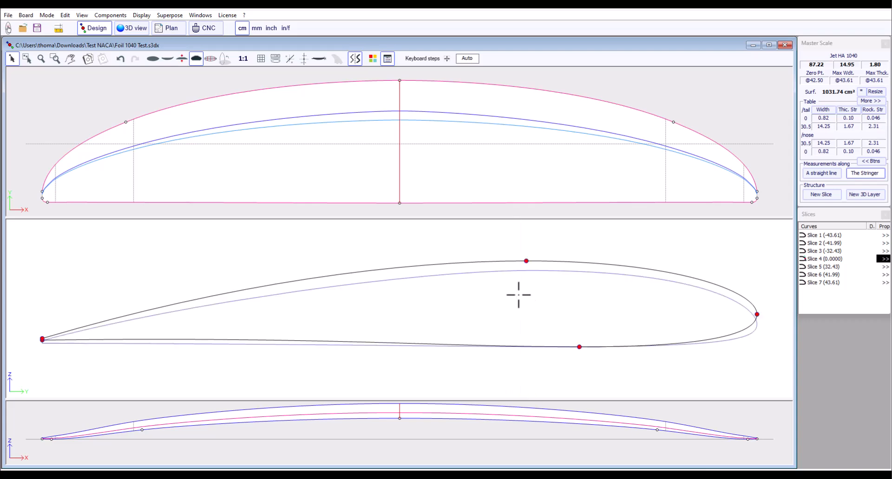
right_click(515, 289)
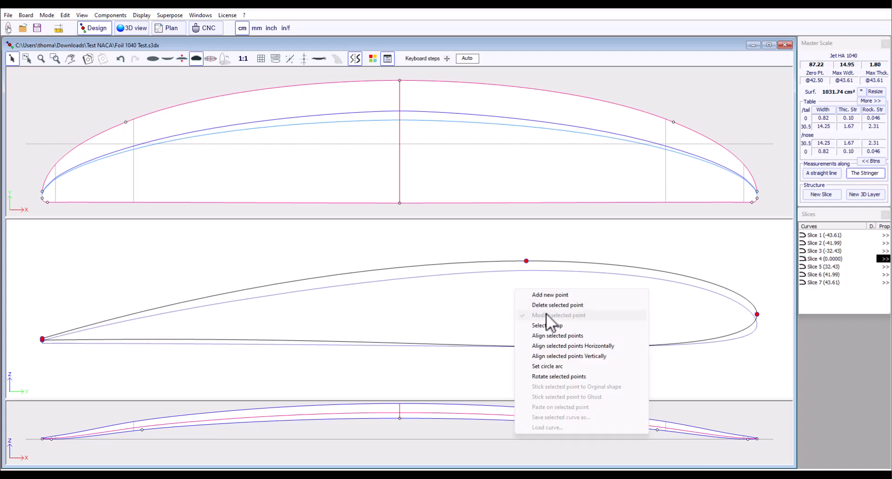
click(553, 377)
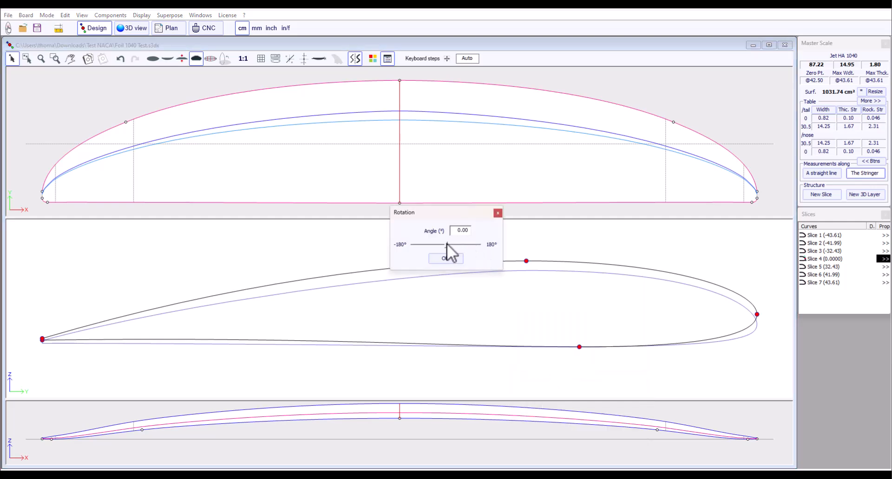
drag(447, 244, 469, 233)
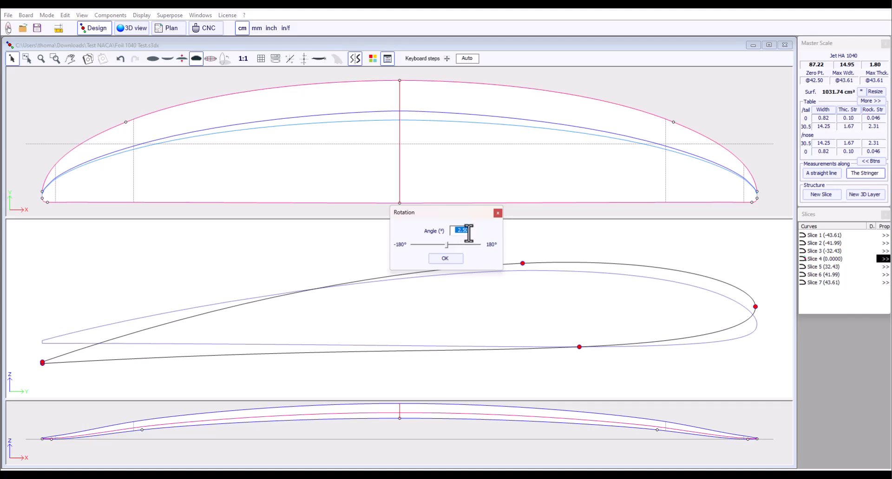
text(3)
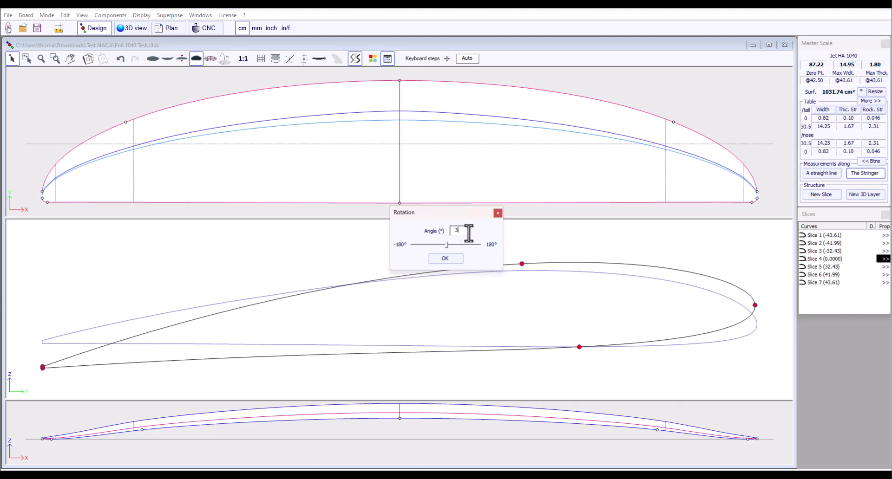
click(444, 258)
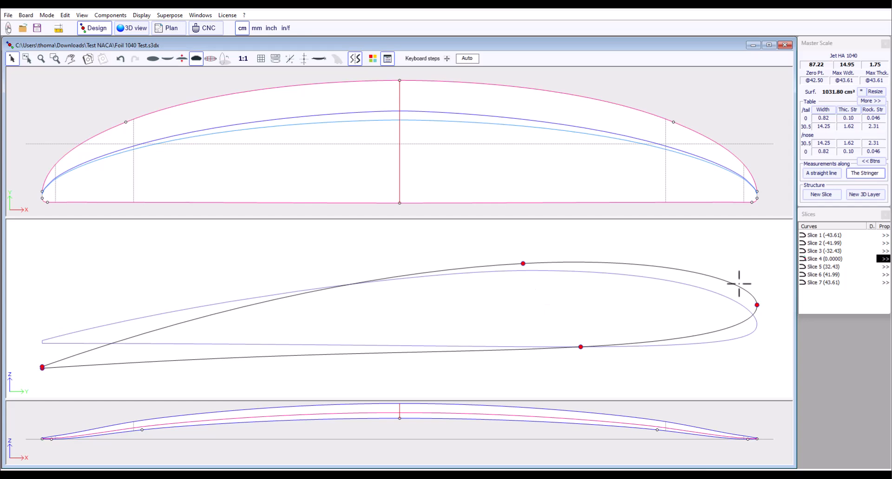
Step: Inspect the trailing edge and front edge control points at the foil's centre in the top view
click(41, 360)
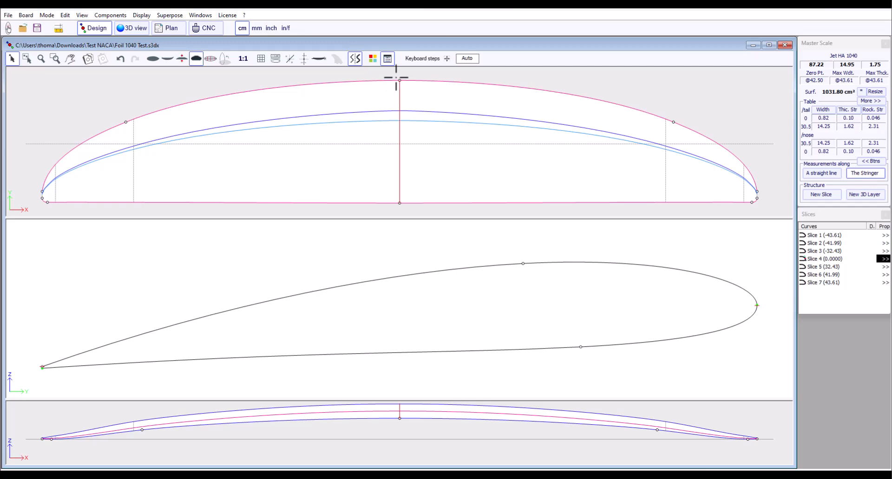
click(399, 203)
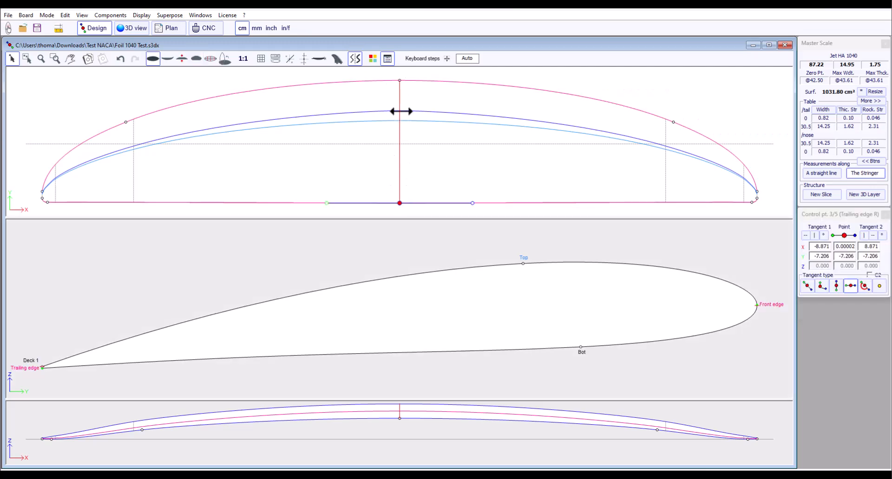
click(400, 80)
Step: Make the tangents of the centre slice's front edge control point vertical
click(575, 300)
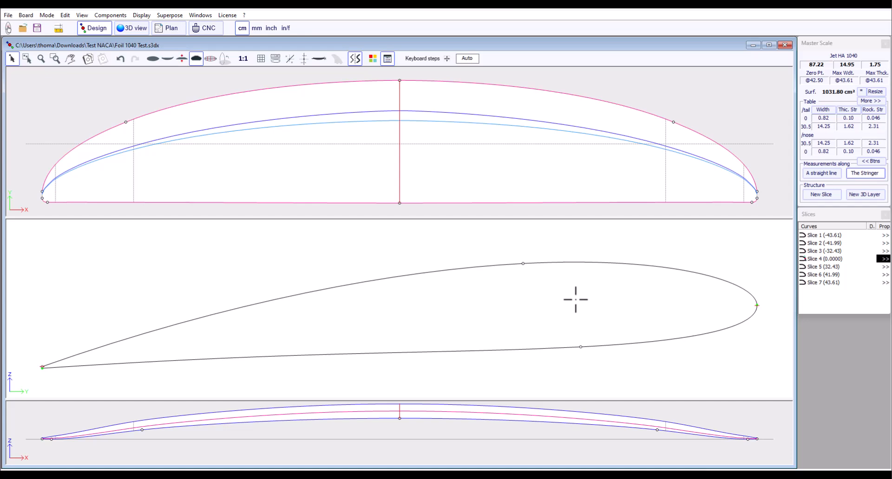
click(757, 305)
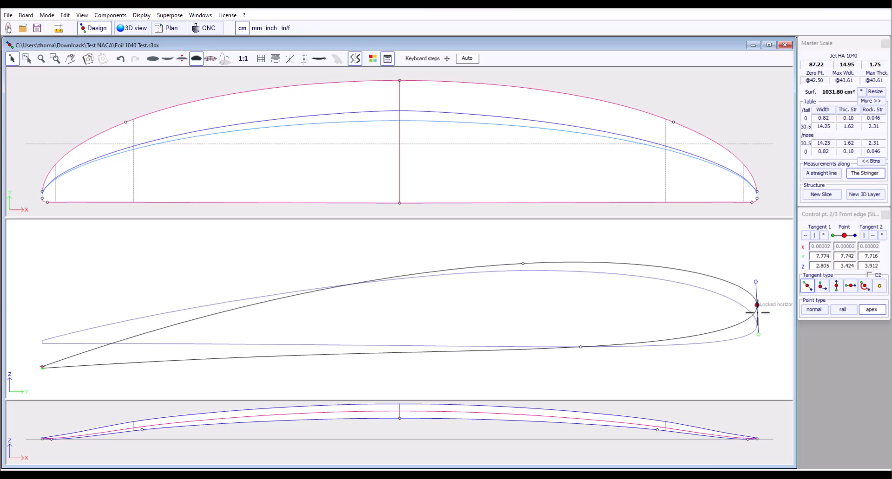
click(839, 288)
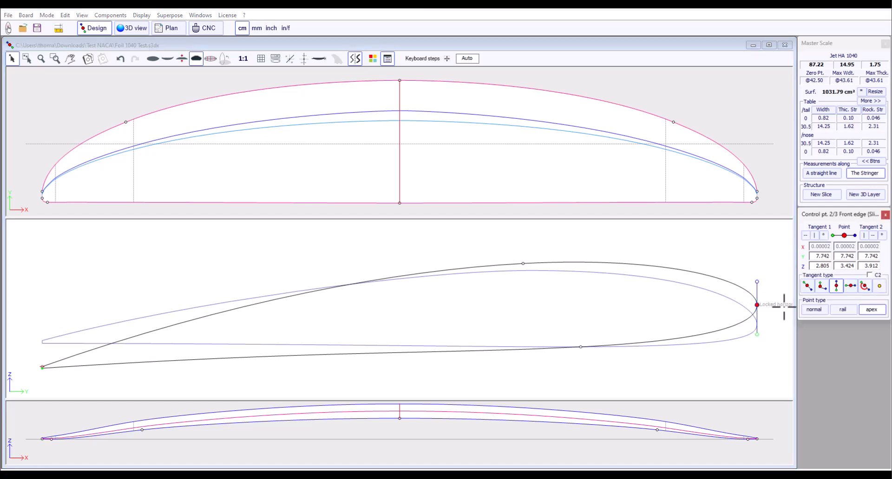
Step: Align the two trailing edge control points of the centre slice vertically
click(730, 309)
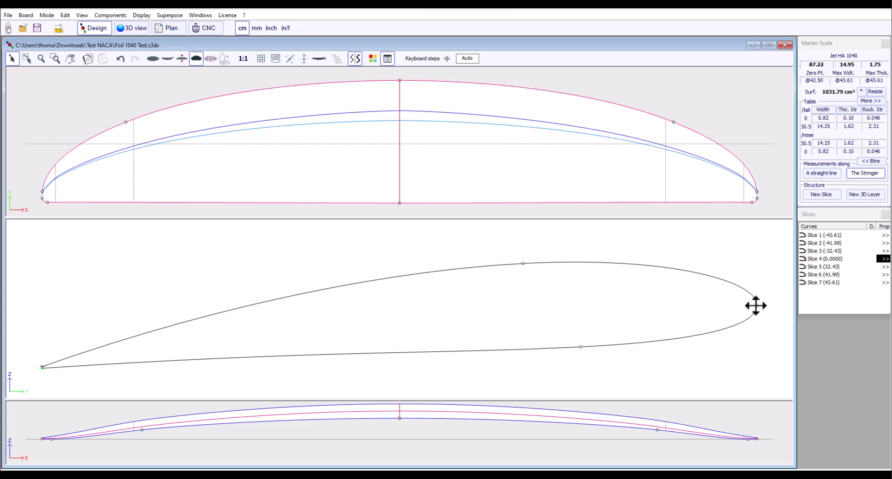
scroll(28, 377, up, 5)
middle_drag(27, 375, 249, 288)
click(277, 301)
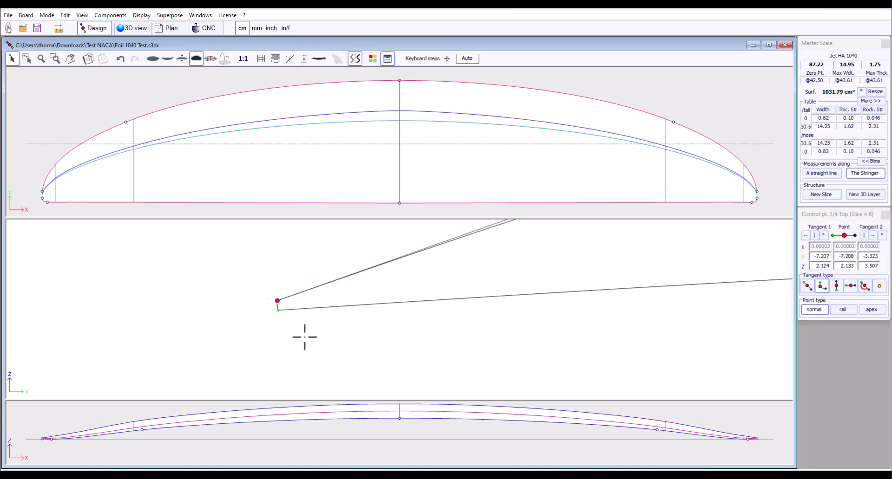
click(278, 309)
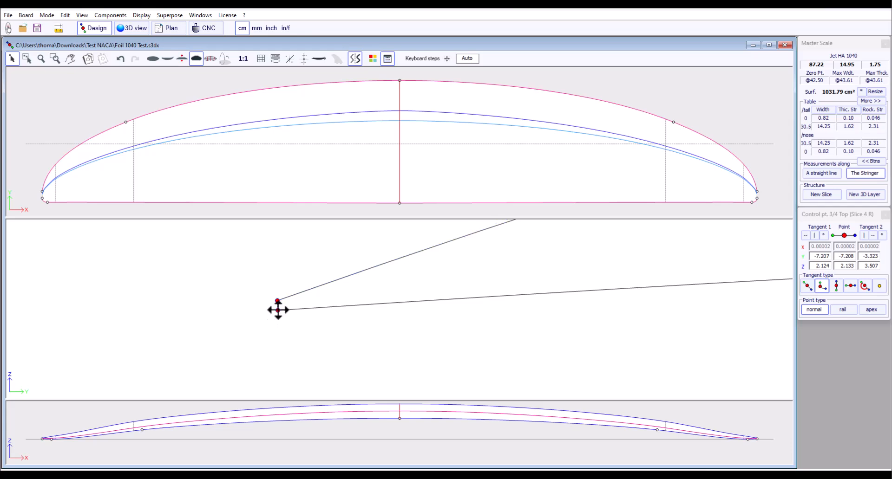
right_click(278, 310)
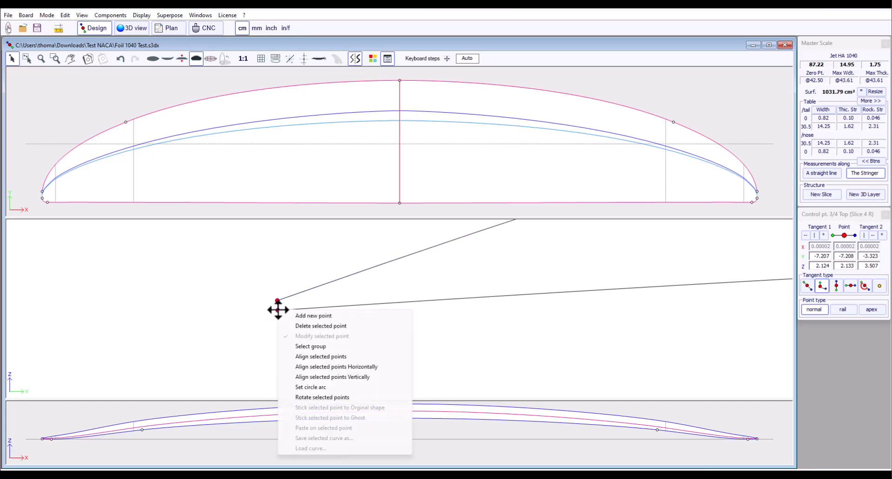
click(339, 378)
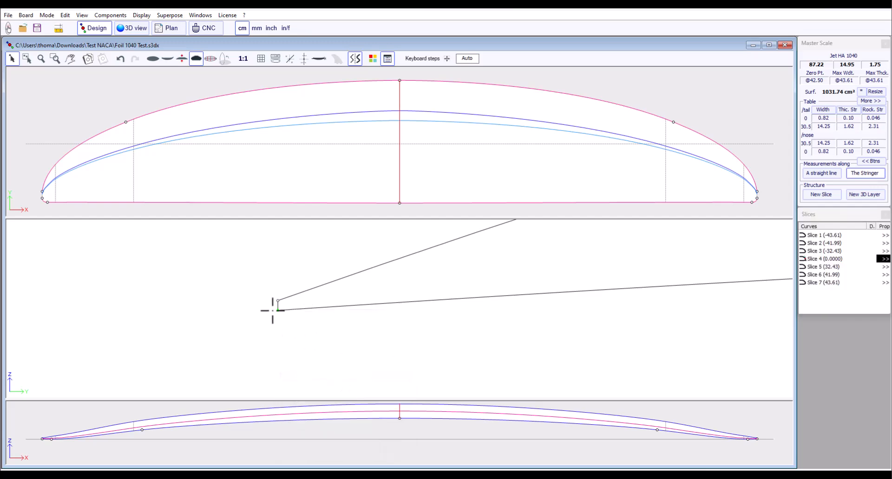
scroll(202, 311, down, 8)
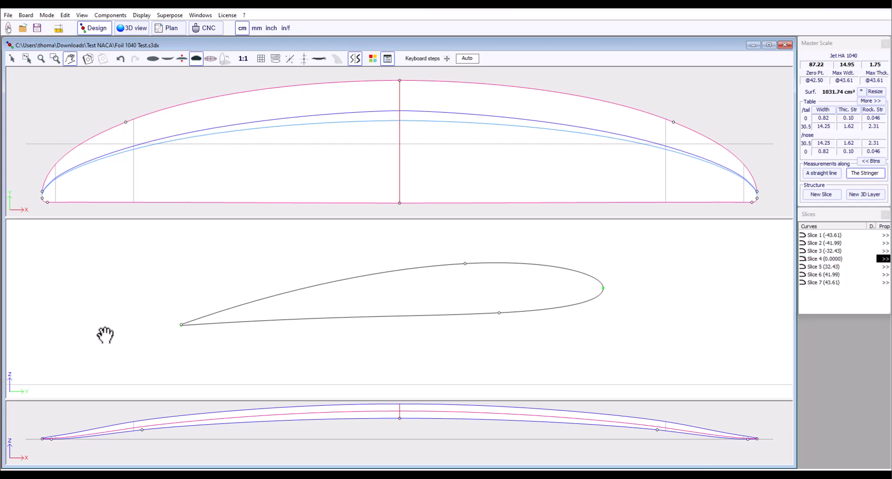
key(Escape)
Step: Open the NACA profile generator for the centre slice, and view the NLF(1)-0215F airfoil on the Airfoil Tools plotter page in the browser
right_click(418, 291)
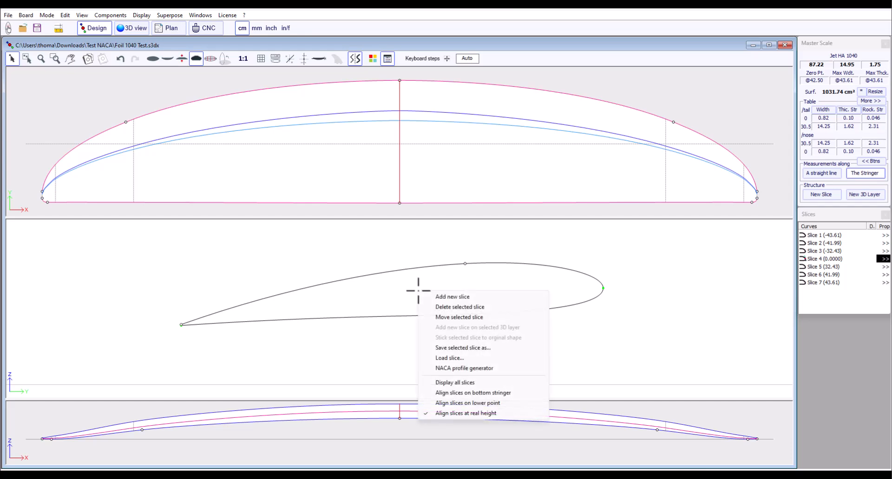
click(451, 369)
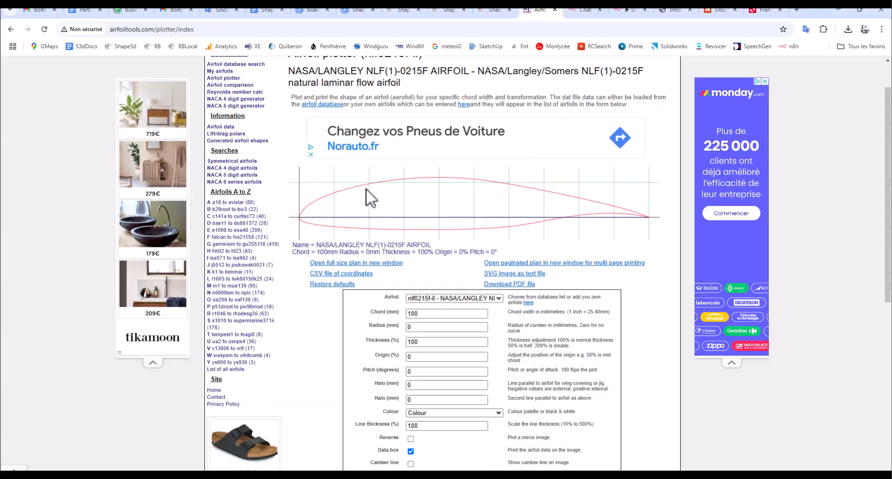
scroll(411, 265, up, 1)
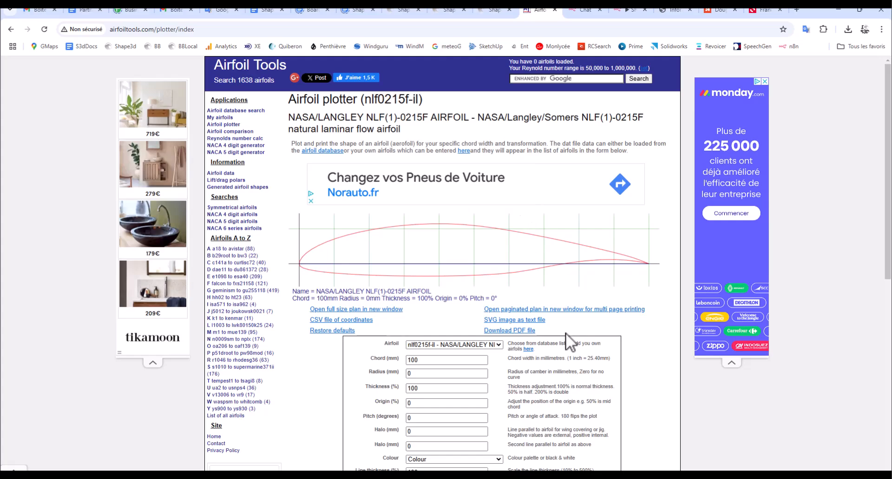
scroll(565, 333, down, 1)
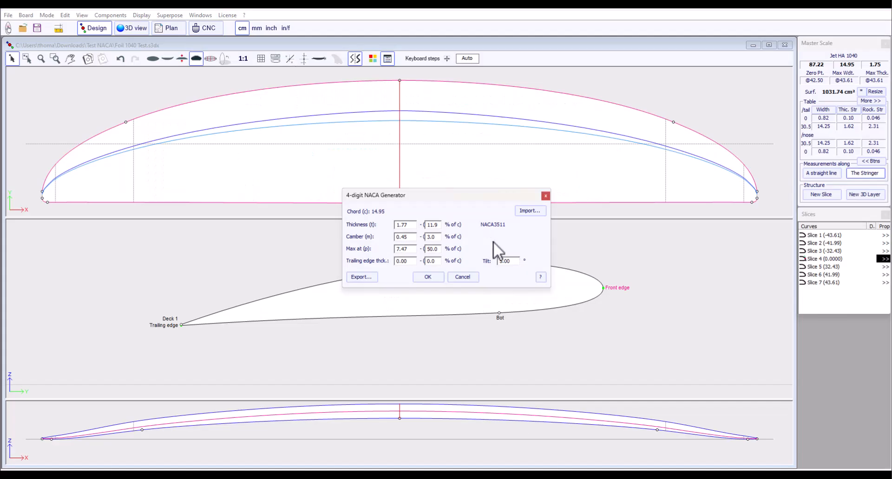
Step: Import nlf0215f-il.csv into the NACA generator with a tilt of 0°, and apply it to the centre slice, deleting its existing guidelines
click(529, 213)
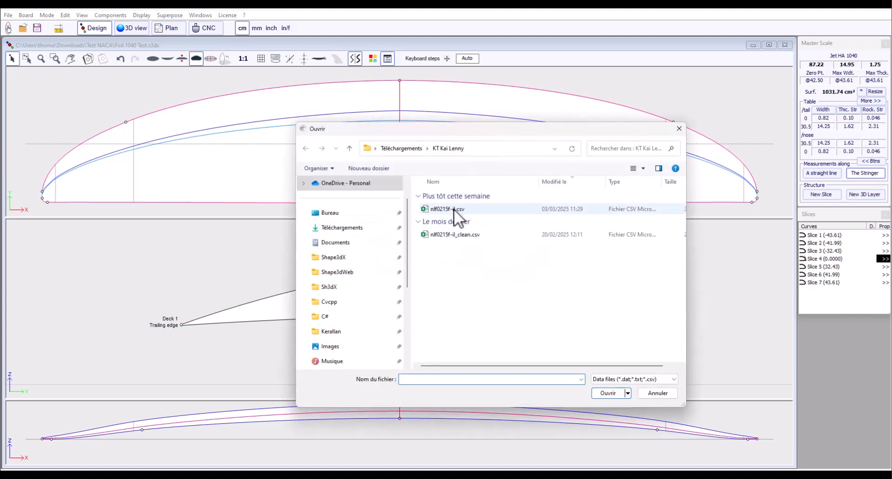
click(453, 209)
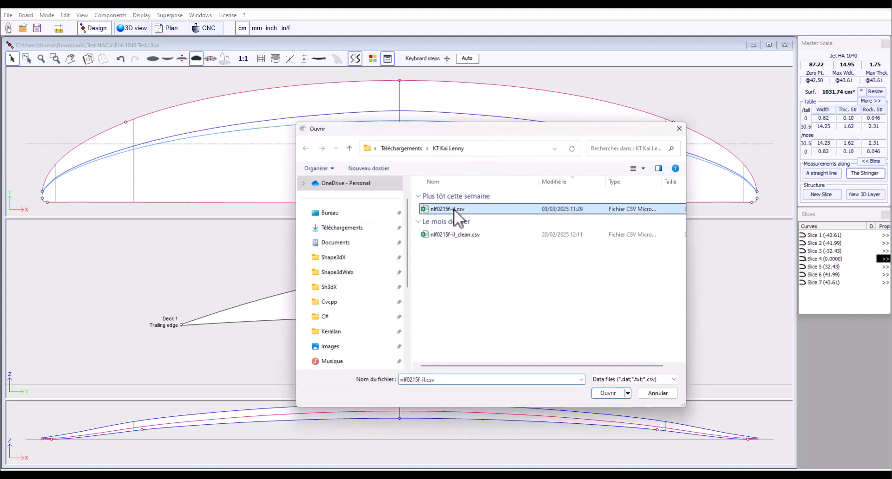
click(603, 393)
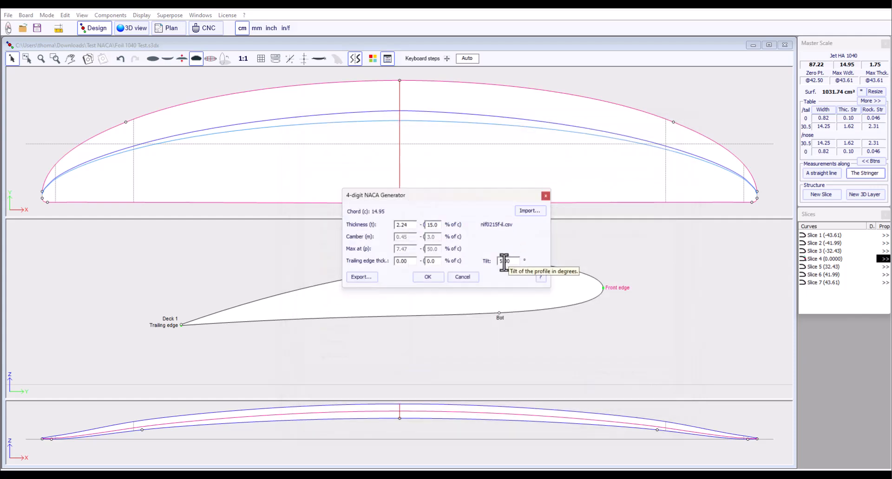
drag(504, 262, 492, 262)
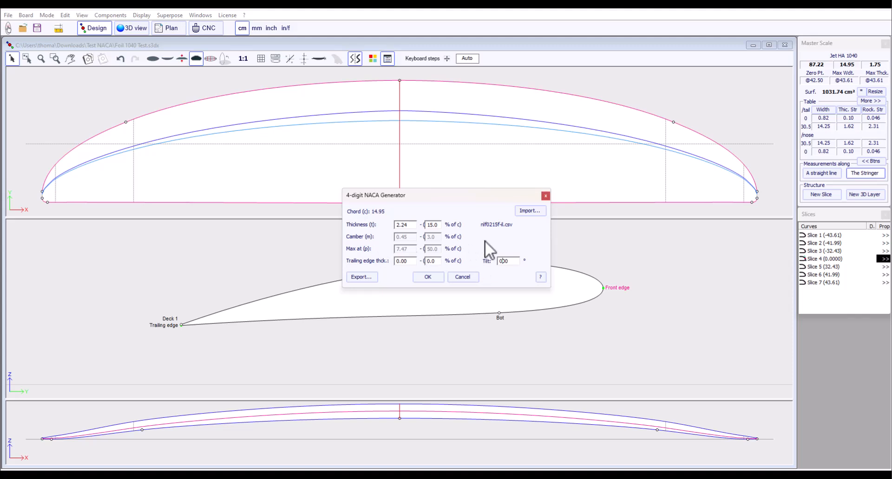
click(428, 277)
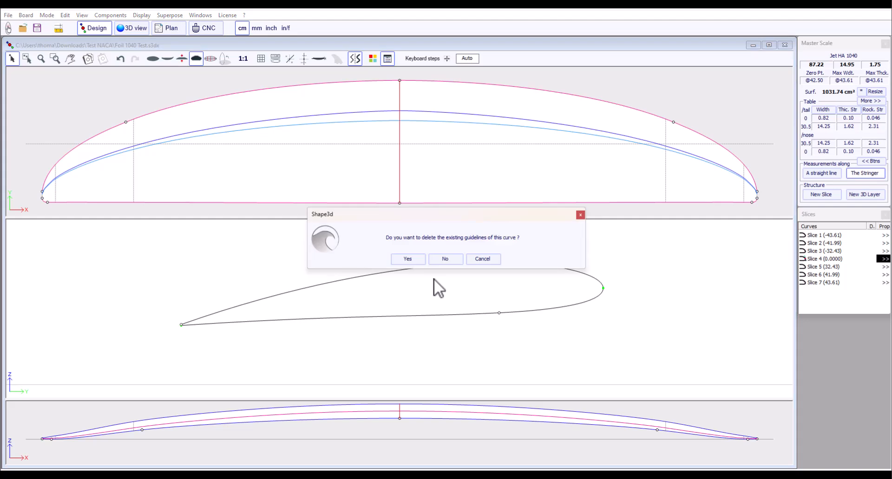
click(415, 262)
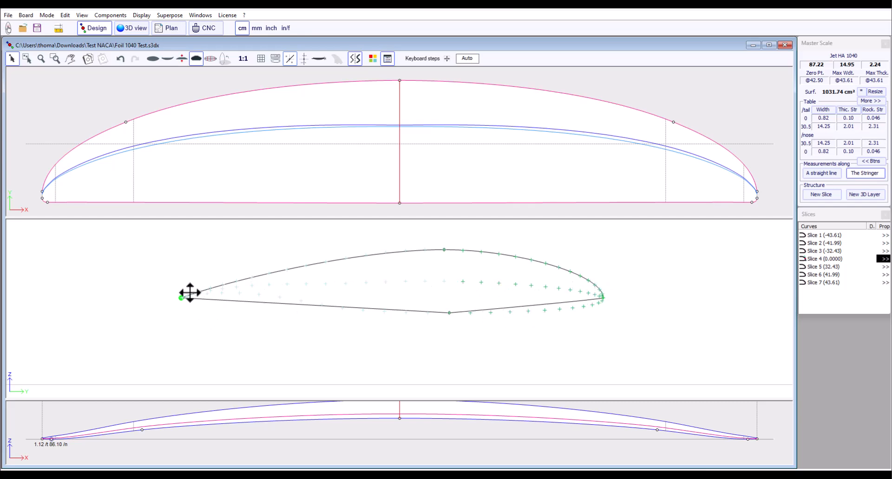
Step: Switch to the Test NACA folder in File Explorer and open nlf0215f-il.csv in Excel
mouse_move(508, 478)
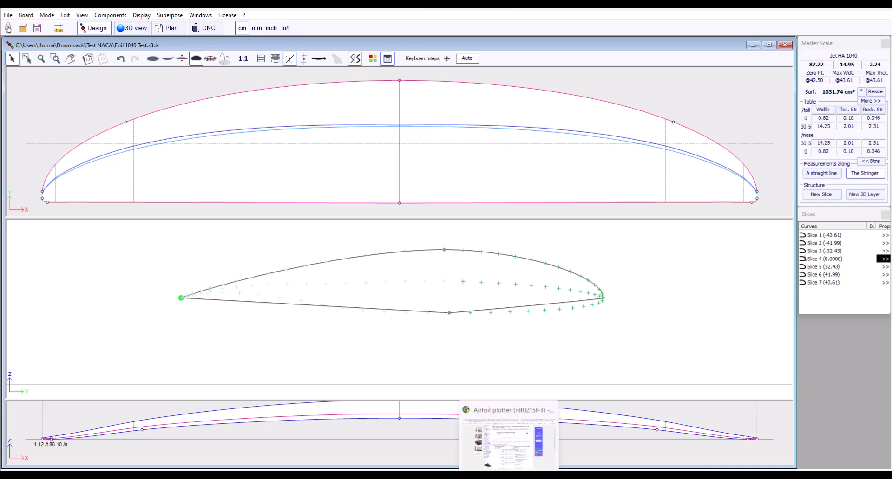
drag(452, 476, 428, 97)
click(318, 219)
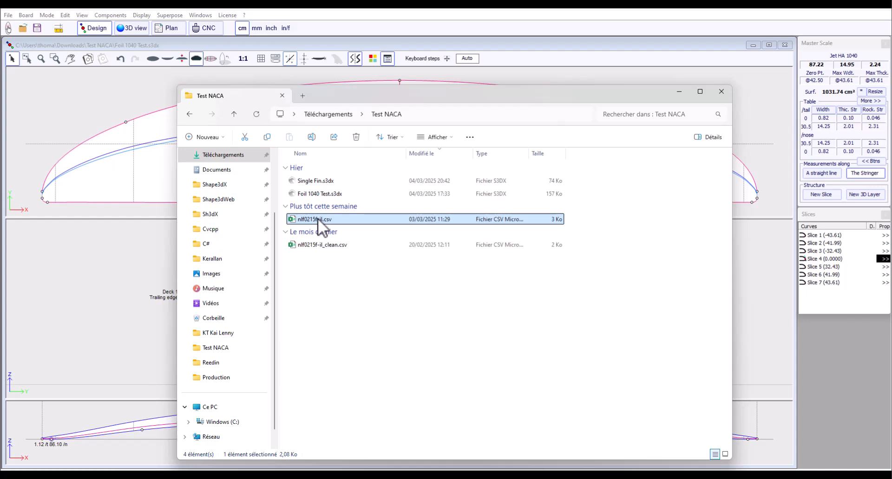
double_click(317, 219)
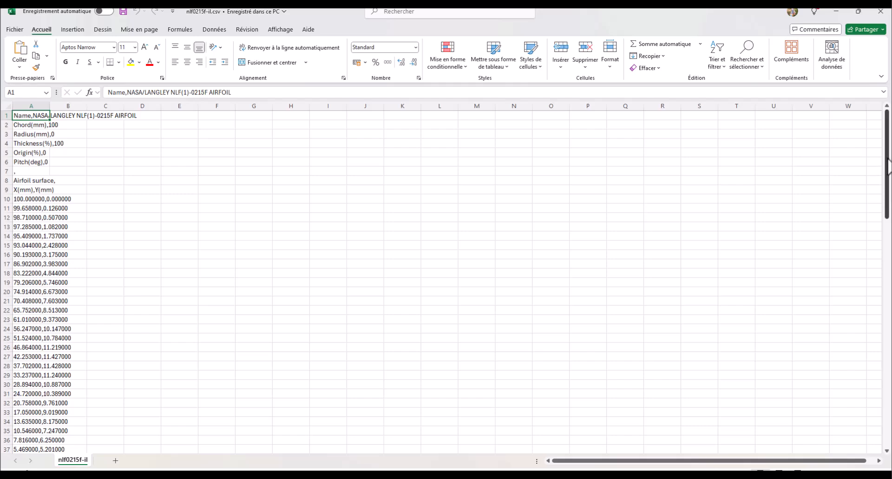
Step: Delete the camber line and chord line data in rows 71 to 111, below the airfoil surface coordinates
drag(888, 166, 882, 412)
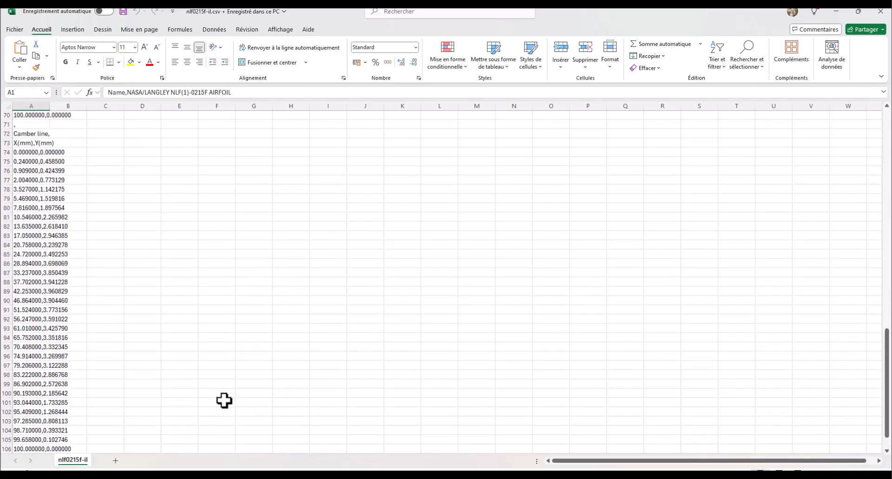
scroll(224, 400, up, 2)
click(18, 180)
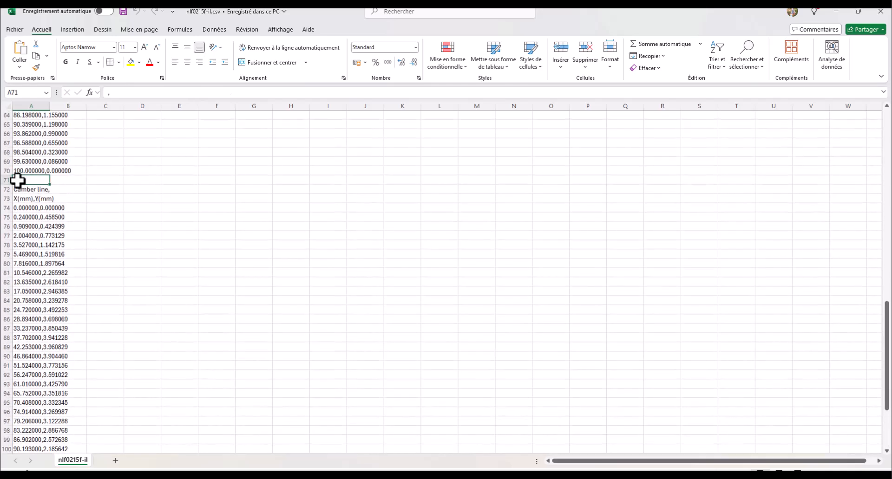
scroll(251, 395, down, 8)
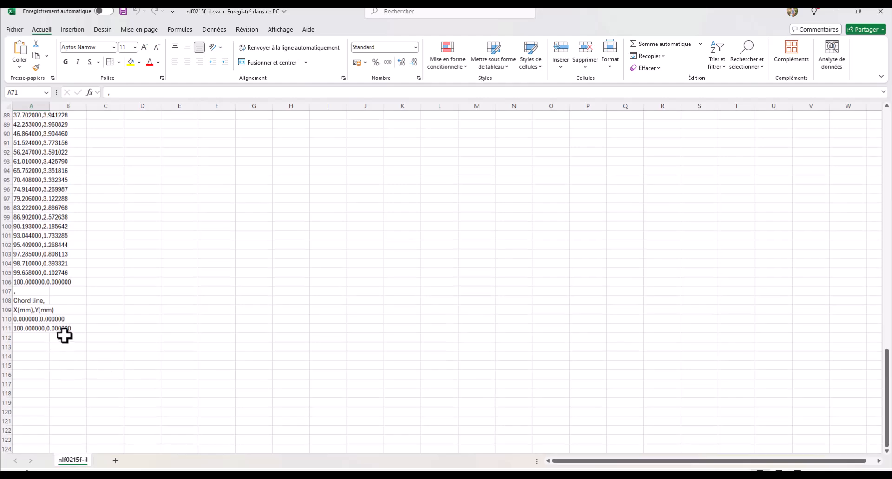
shift+click(67, 328)
key(Delete)
scroll(67, 329, up, 12)
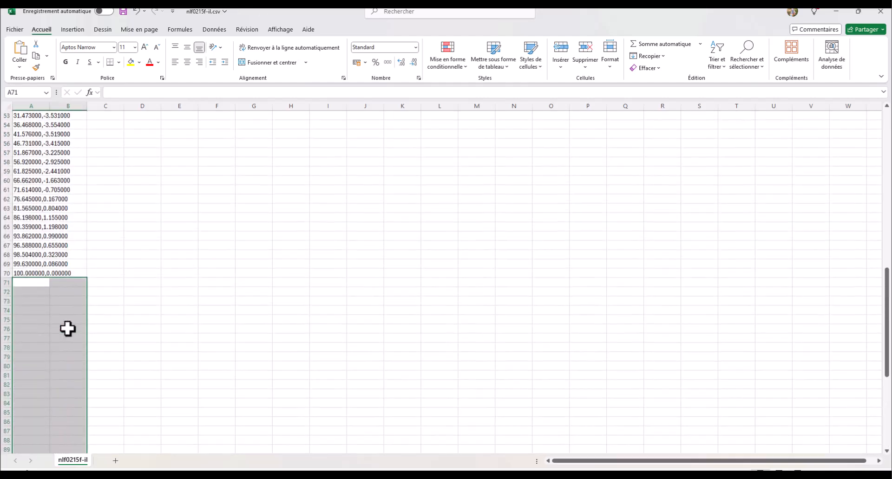
scroll(93, 328, up, 1)
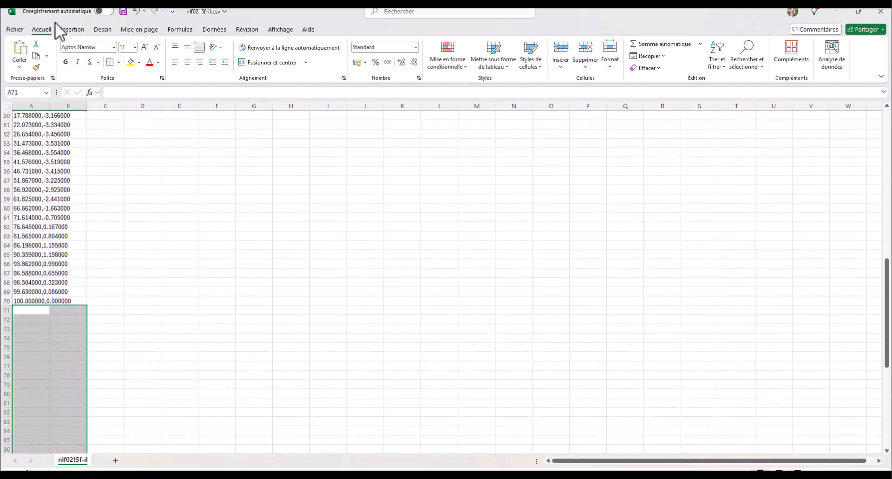
Step: Save the trimmed nlf0215f-il.csv, close the spreadsheet, and return to the foil design in Shape3d
click(123, 11)
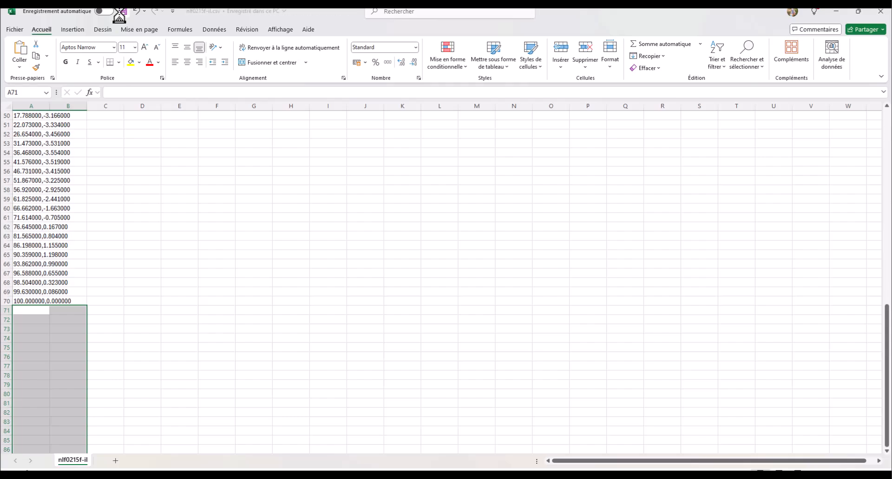
click(880, 12)
click(100, 274)
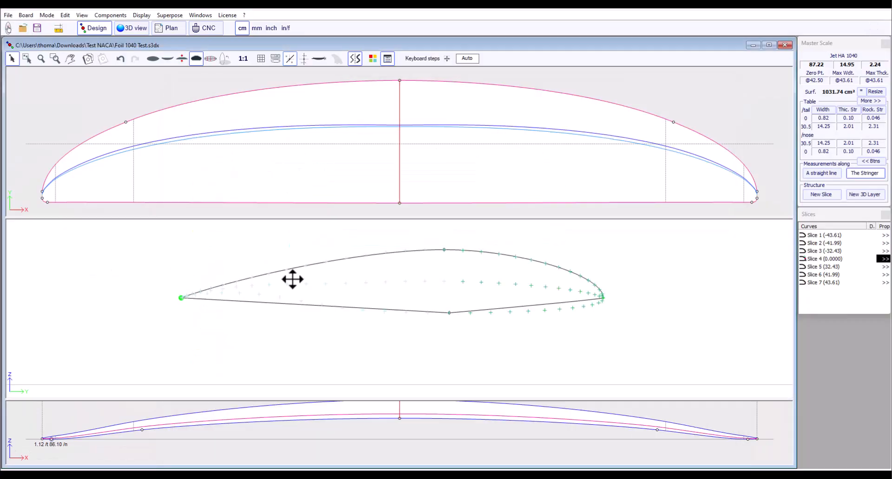
Step: Reimport the trimmed nlf0215f-il.csv through the NACA profile generator, apply it to the centre slice with the old guidelines deleted, and inspect the trailing edge
right_click(422, 266)
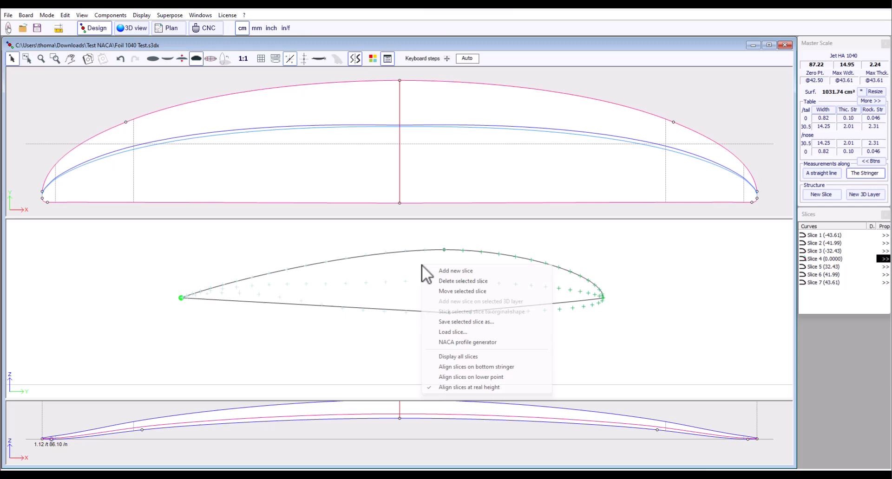
click(464, 339)
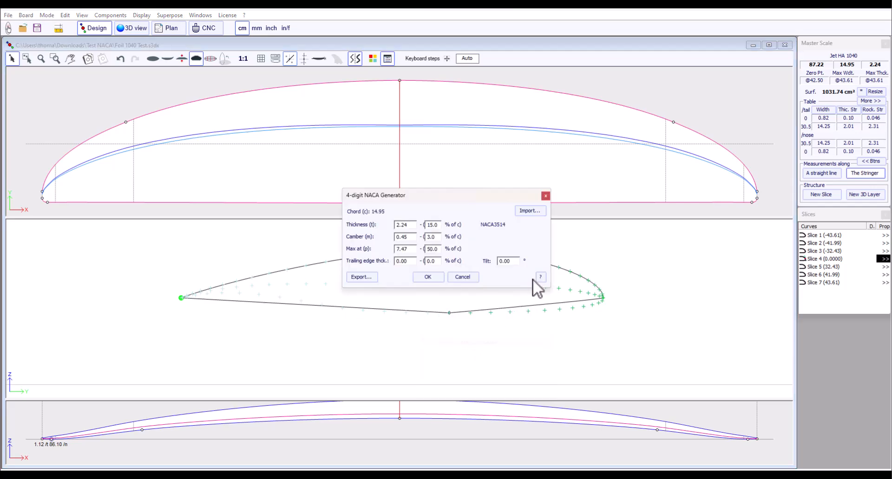
click(529, 211)
click(454, 209)
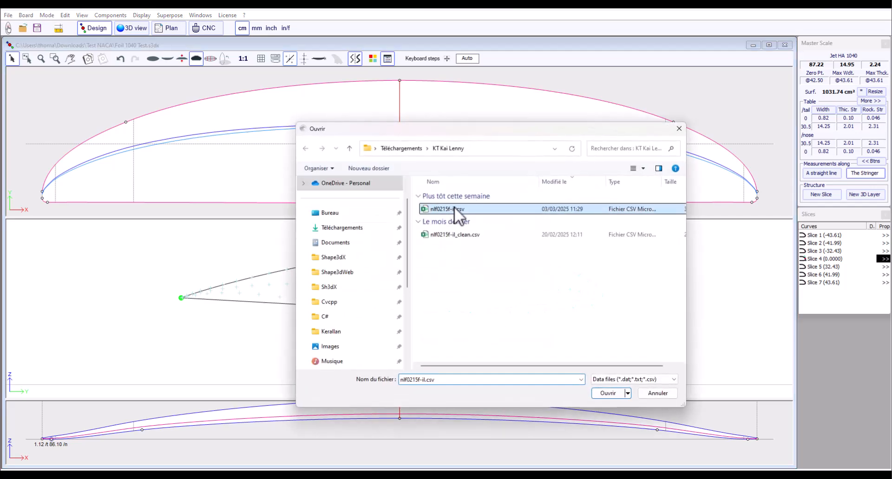
click(609, 394)
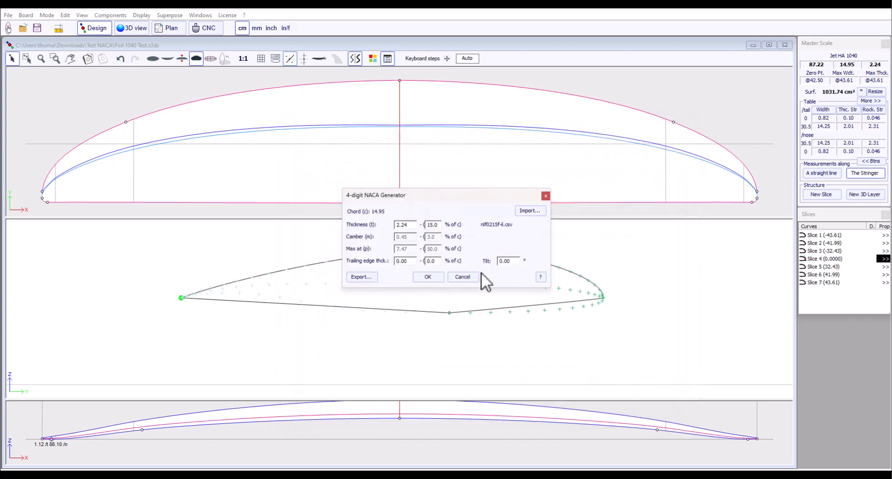
click(436, 277)
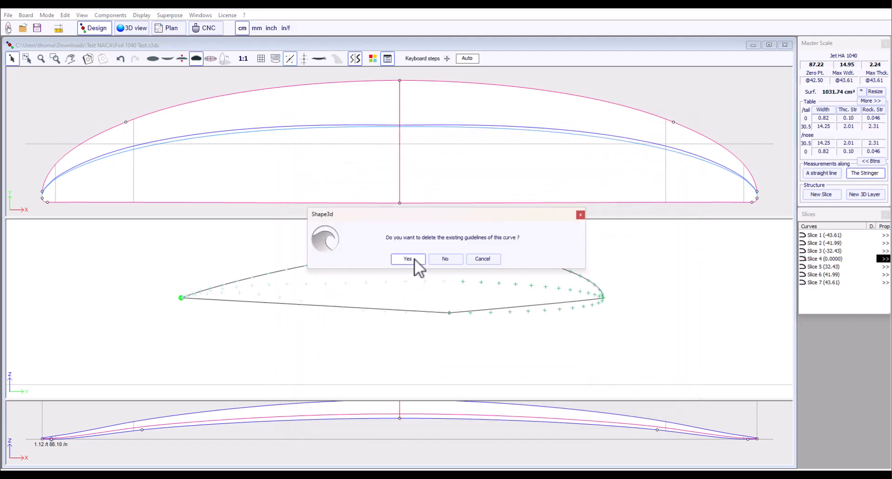
click(414, 259)
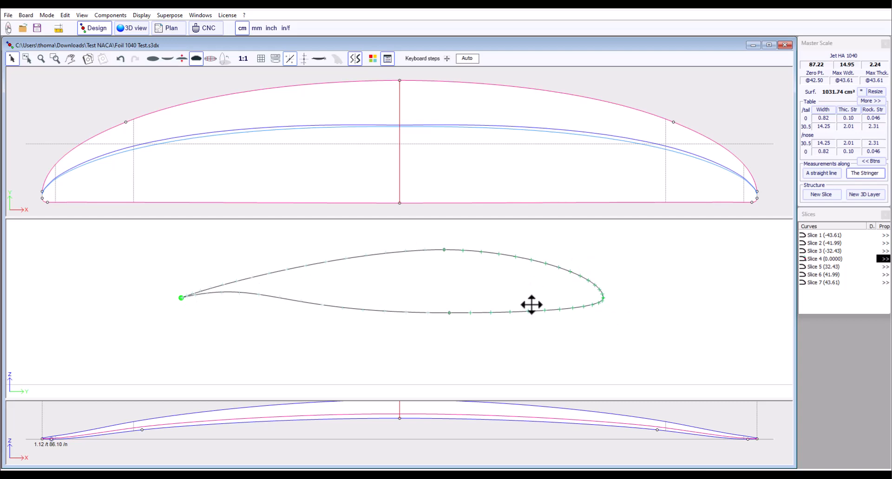
scroll(152, 295, up, 5)
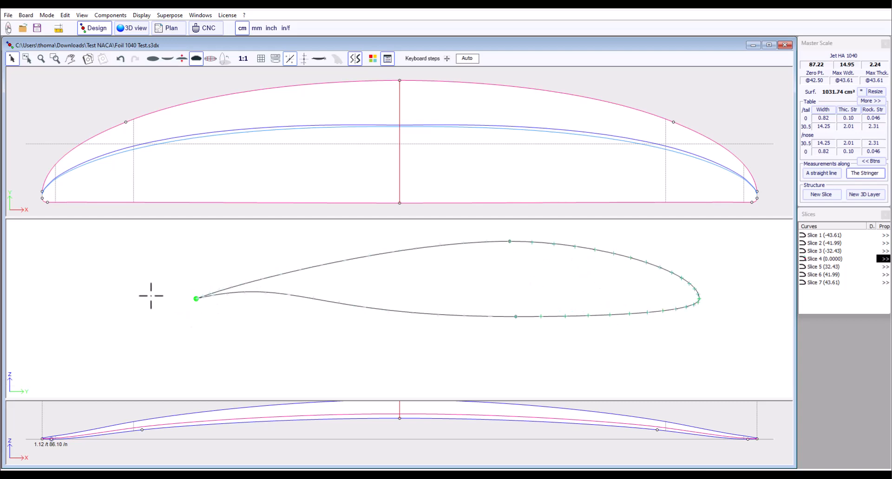
scroll(243, 295, up, 3)
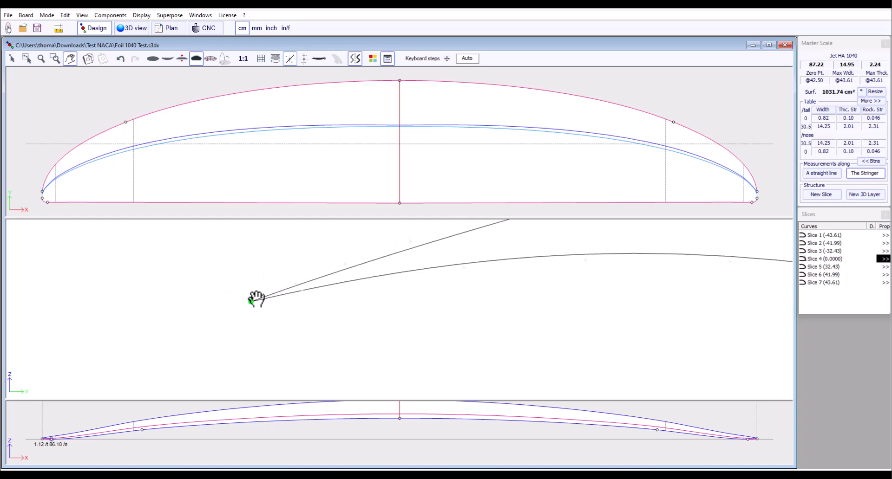
scroll(172, 313, down, 6)
scroll(82, 320, down, 2)
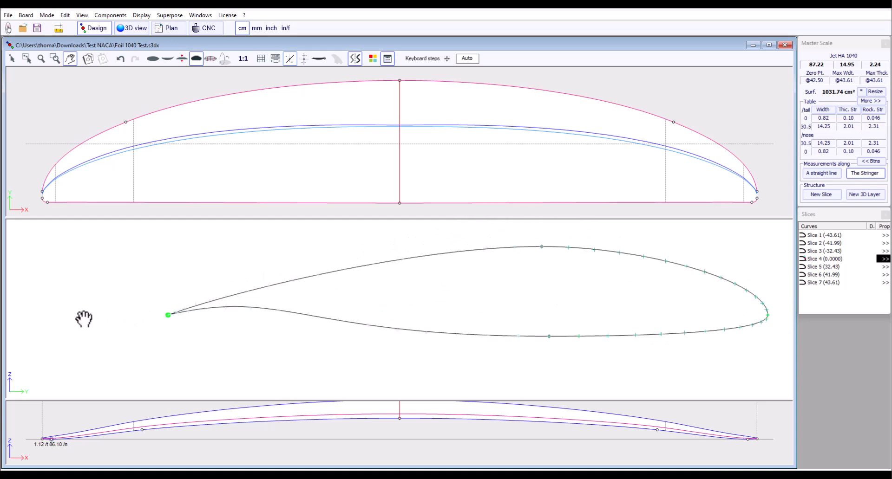
Step: Regenerate the centre slice through the NACA profile generator with a 0.05 trailing edge thickness, replace its guidelines, and inspect the trailing edge and underside
right_click(438, 280)
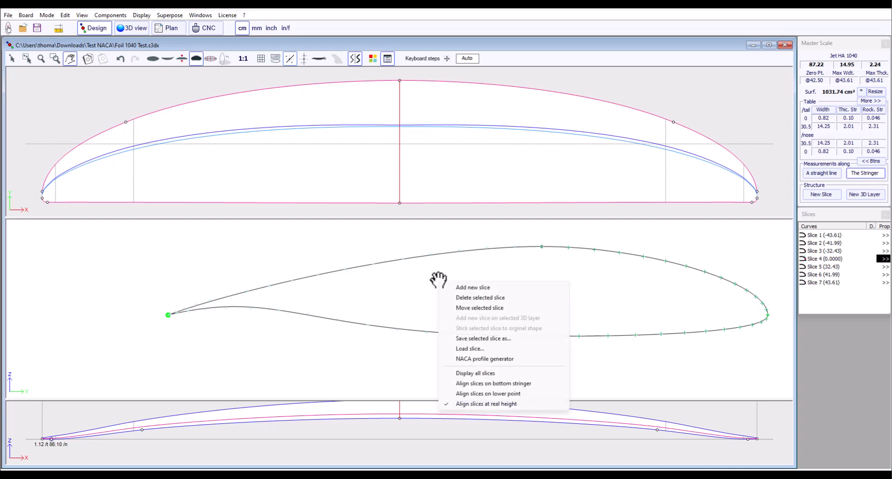
click(472, 356)
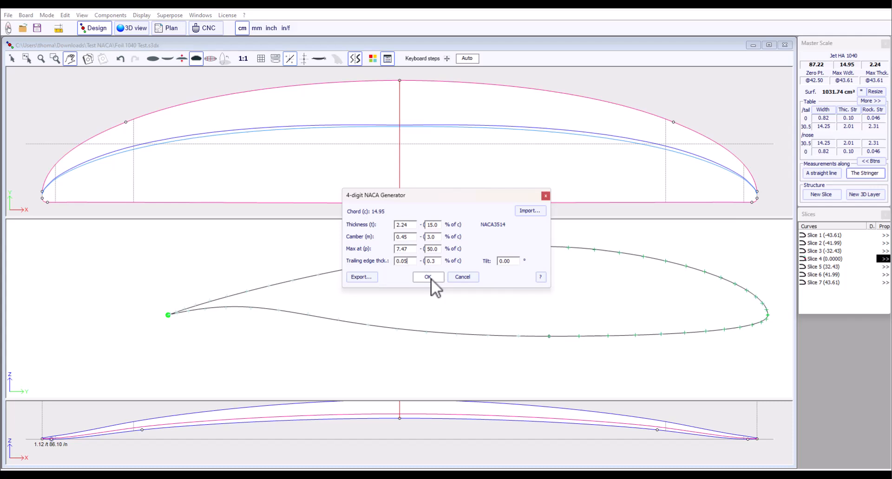
click(431, 278)
click(408, 259)
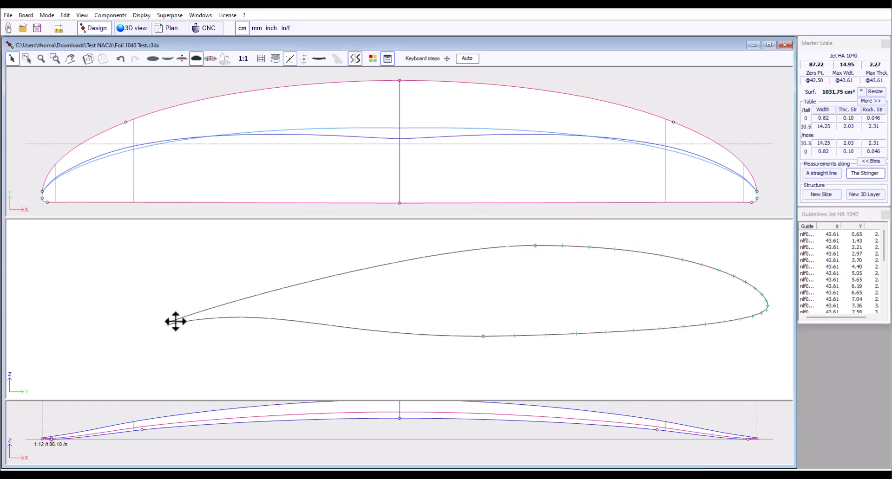
scroll(177, 321, up, 6)
scroll(124, 309, down, 3)
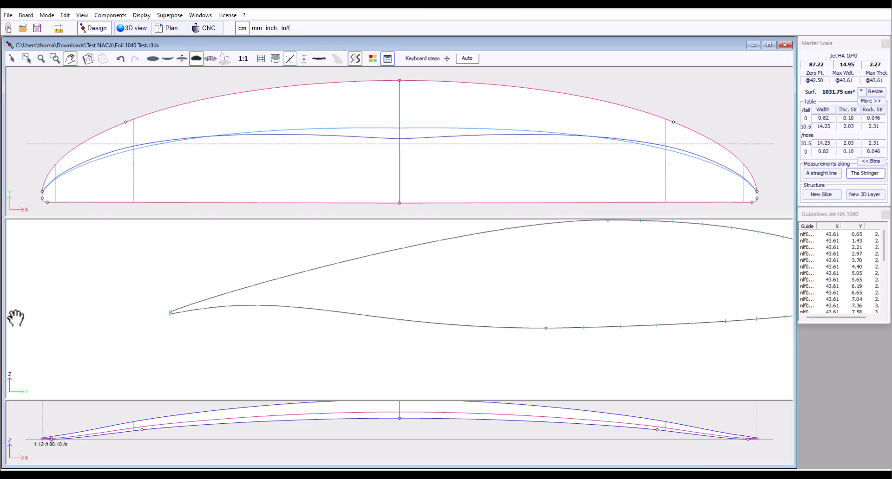
scroll(15, 318, down, 2)
scroll(365, 319, up, 5)
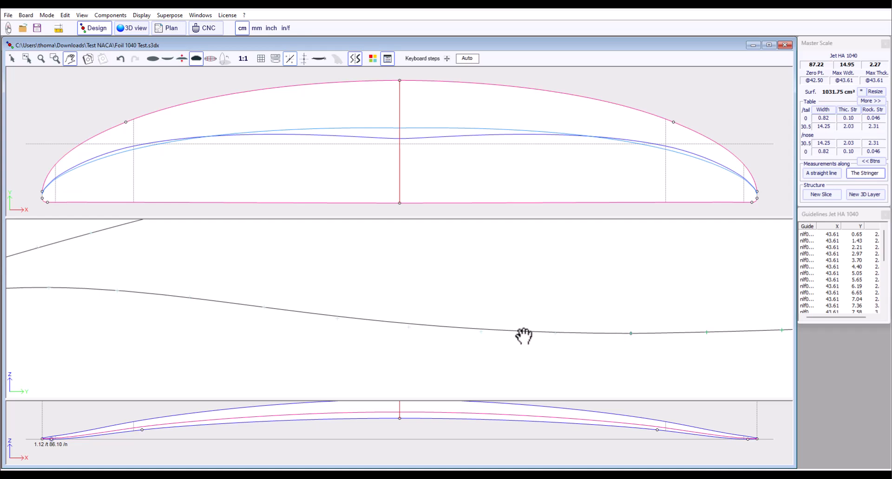
scroll(404, 337, down, 2)
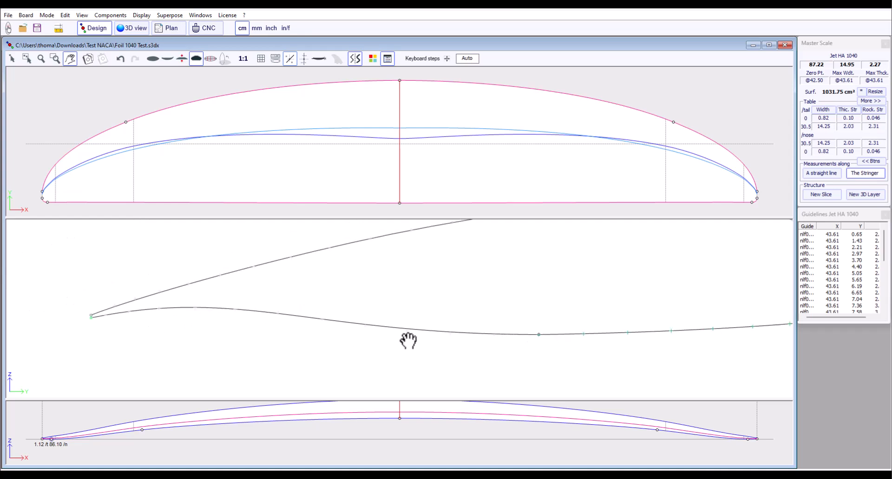
Step: Add a control point on the lower curve of the centre slice, between the trailing edge and the bottom control point
key(Escape)
click(539, 335)
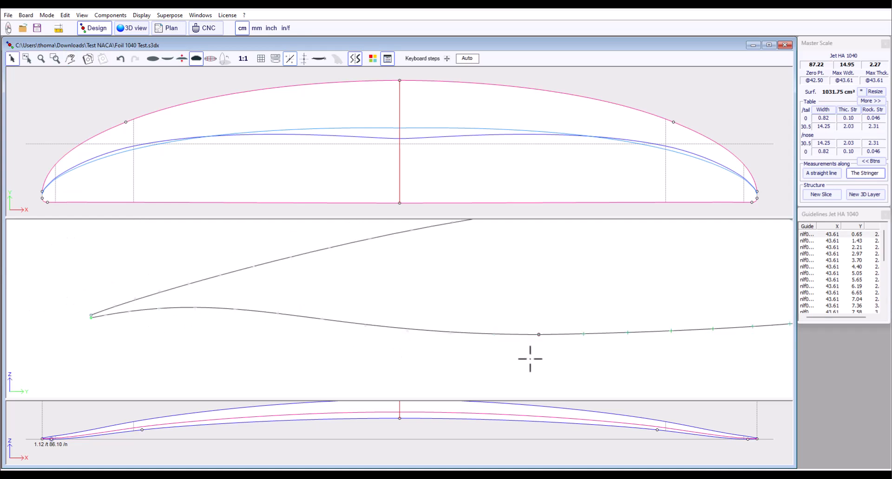
right_click(380, 326)
mouse_move(446, 153)
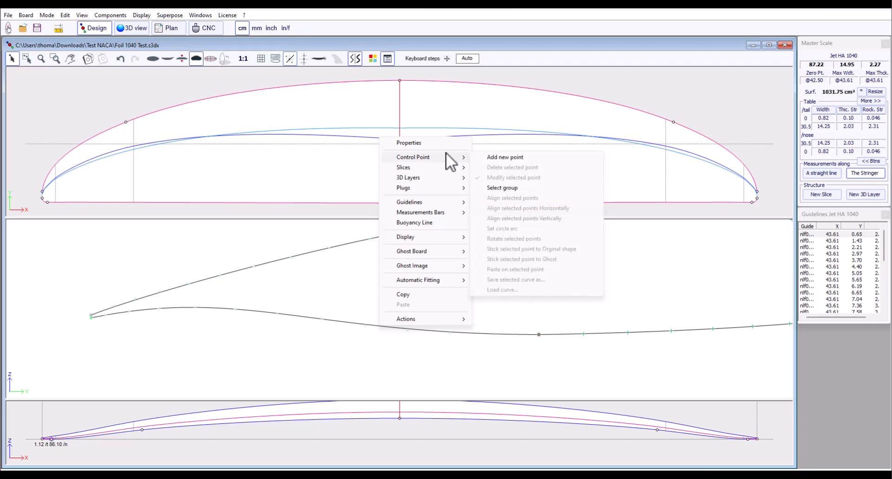
click(506, 158)
click(458, 262)
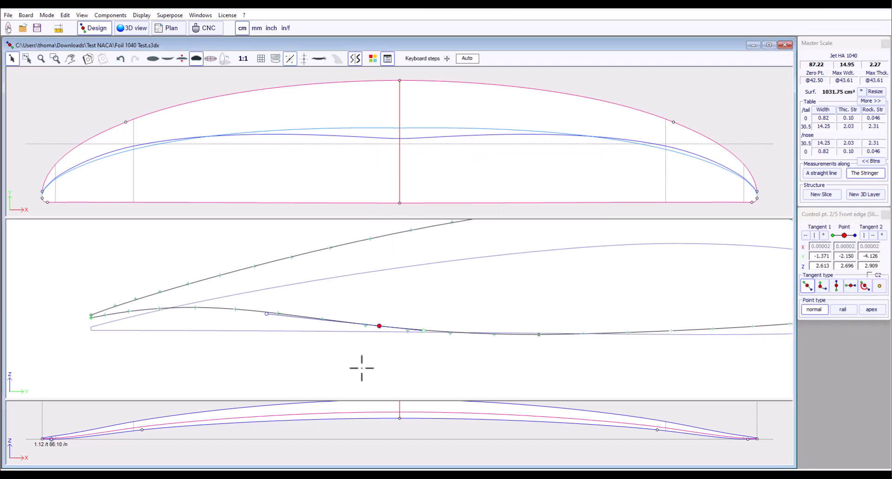
scroll(288, 348, down, 4)
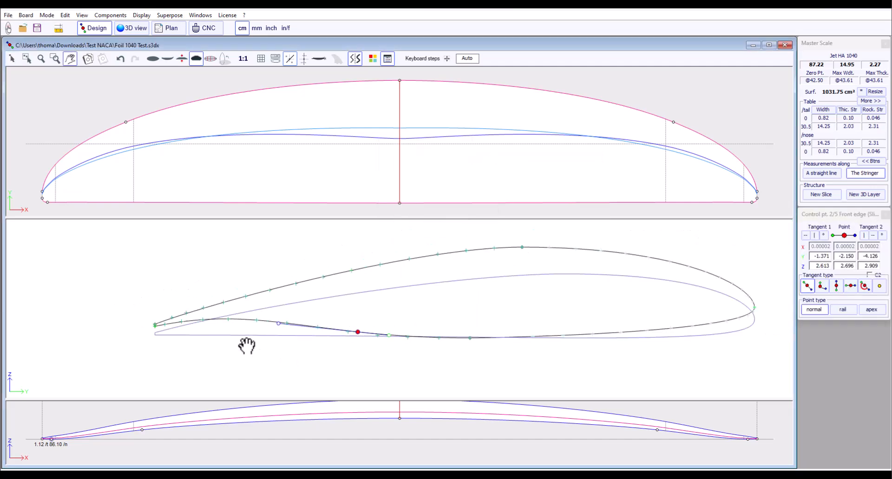
Step: Import nlf0215f-il.csv into the NACA profile generator, adjust the tilt, and apply it to the centre slice with the old guidelines deleted
right_click(392, 315)
click(393, 315)
right_click(392, 315)
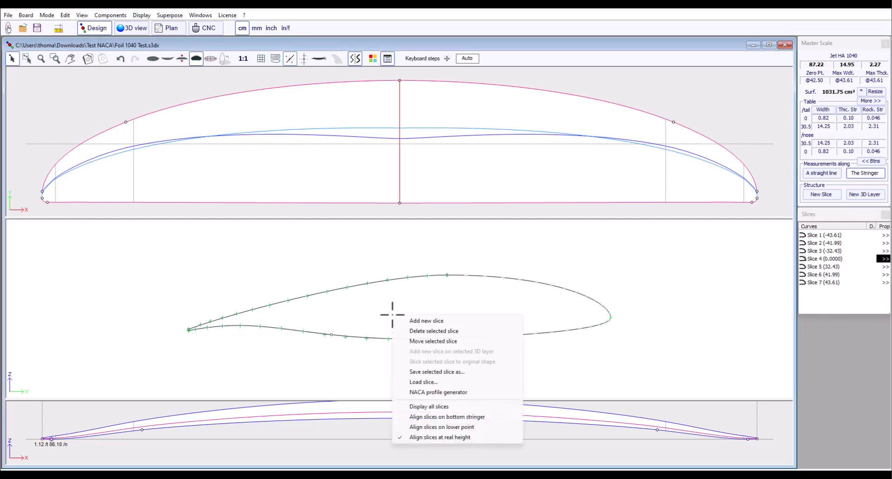
click(437, 393)
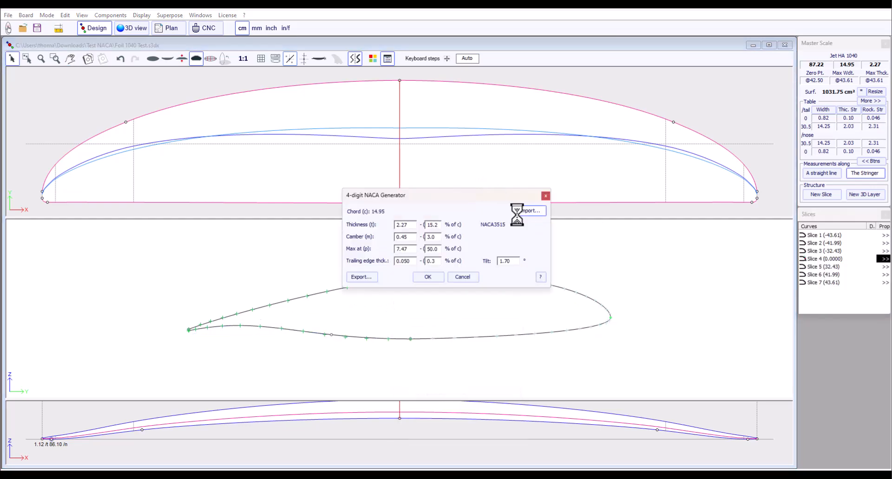
click(519, 213)
click(449, 209)
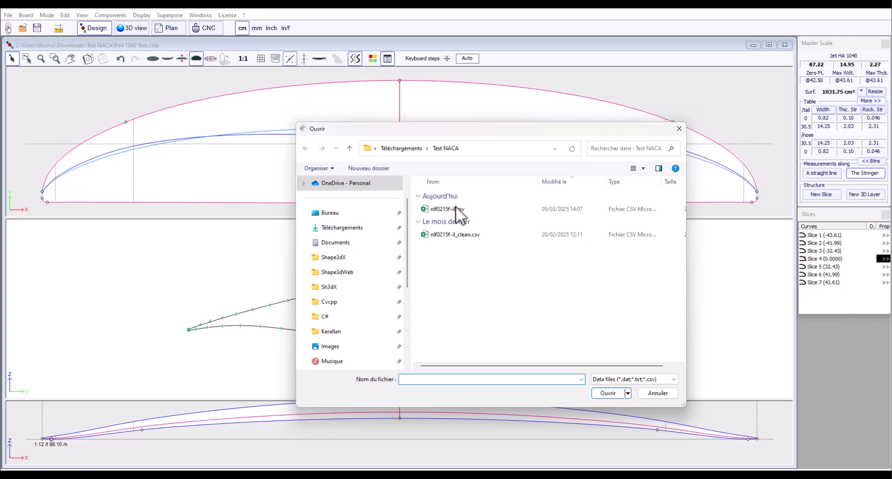
click(608, 393)
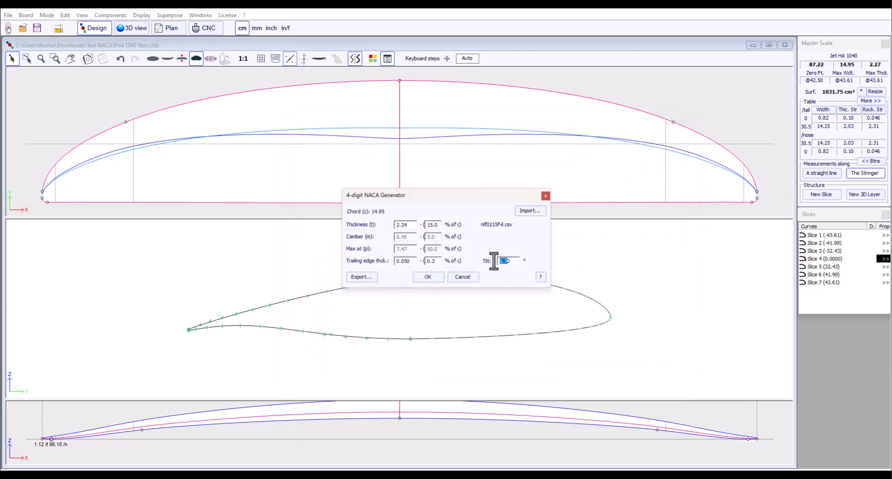
click(429, 278)
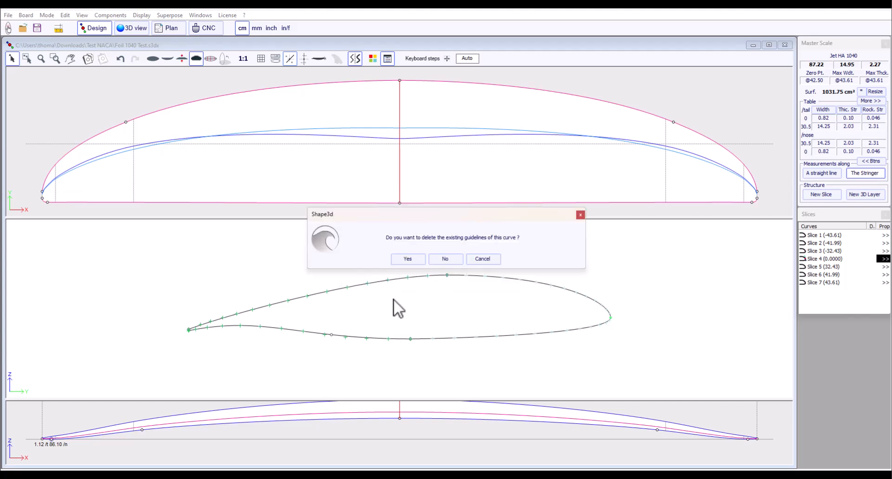
click(412, 261)
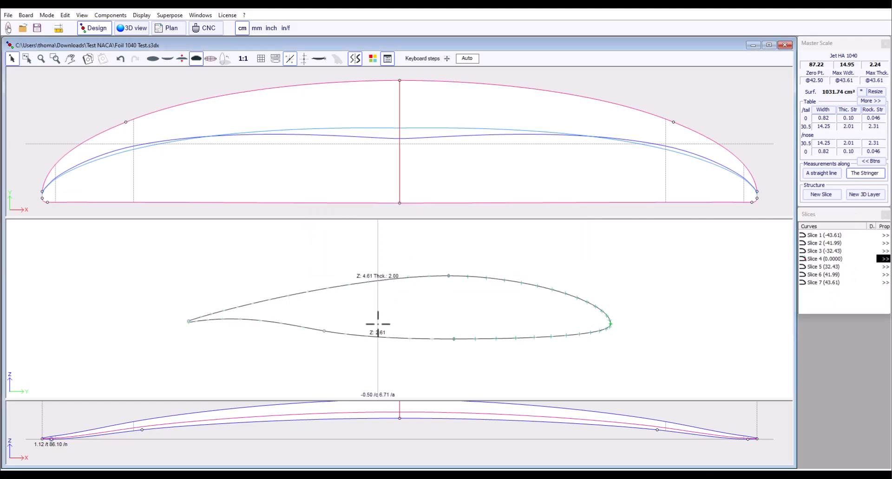
scroll(319, 339, up, 3)
scroll(245, 335, down, 1)
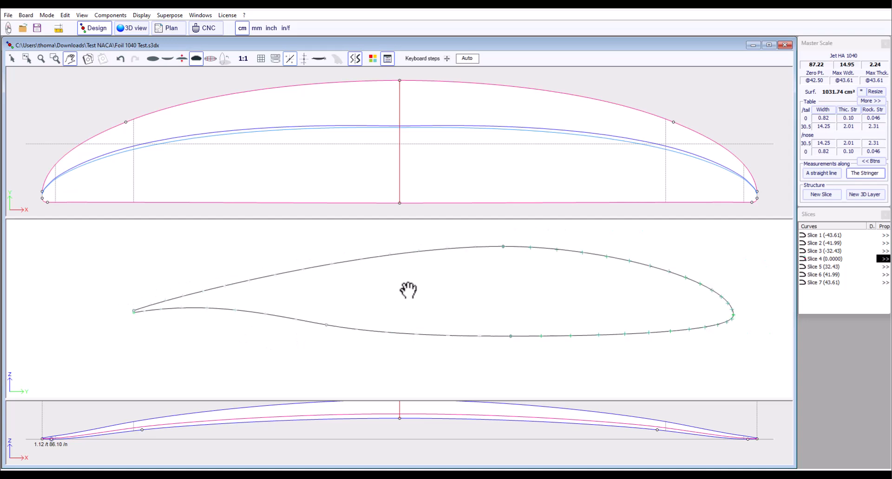
middle_click(381, 288)
Step: Reimport nlf0215f-il.csv for the centre slice with a different tilt angle, replace the old guidelines, and view the resulting profile
right_click(413, 276)
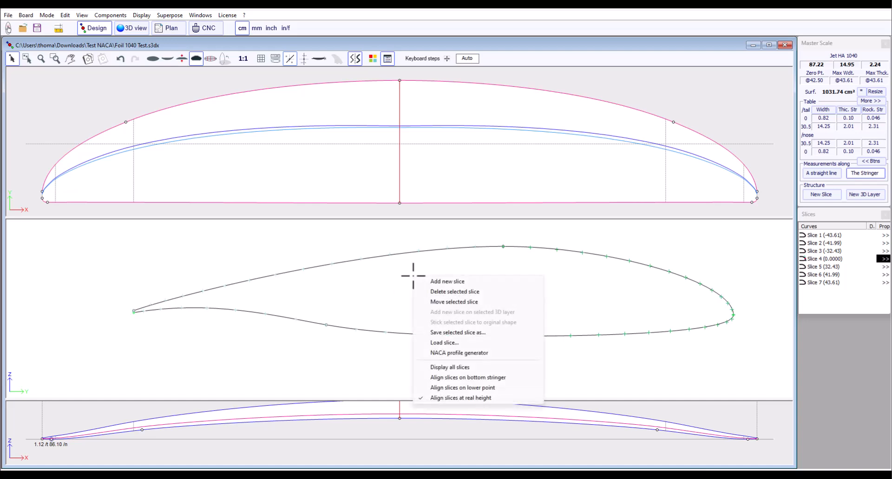
click(448, 354)
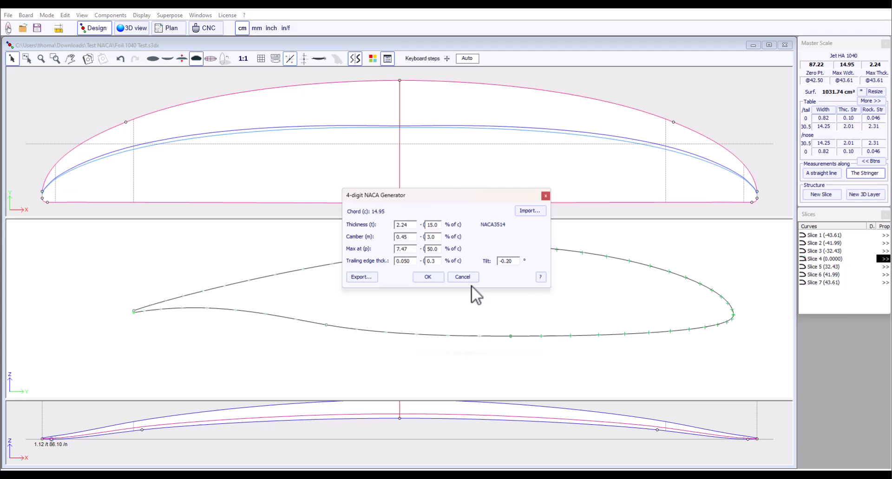
click(526, 211)
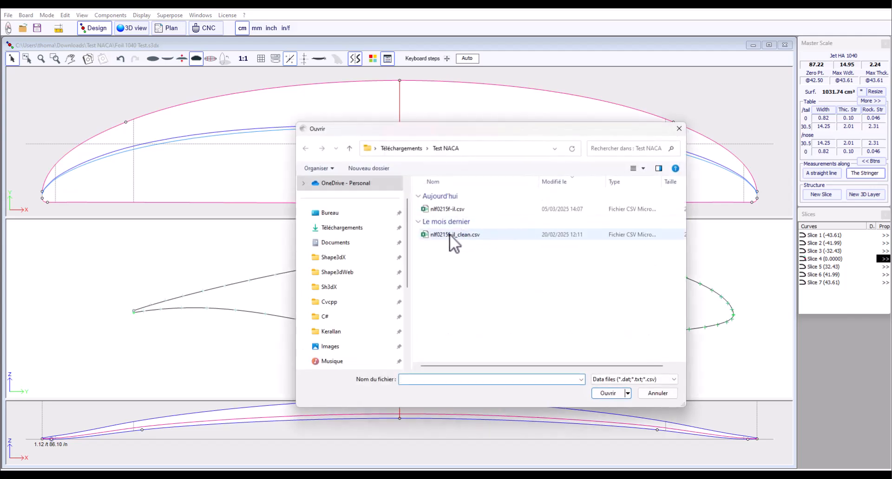
click(448, 209)
click(602, 391)
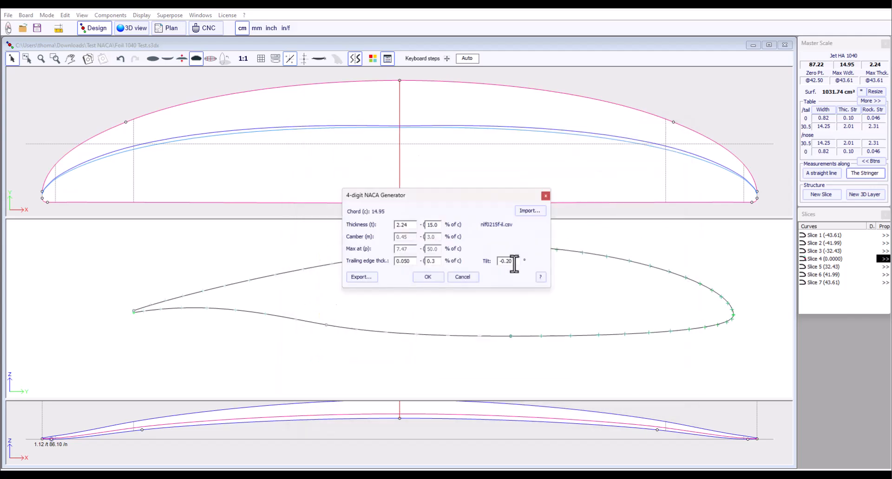
drag(516, 261, 485, 266)
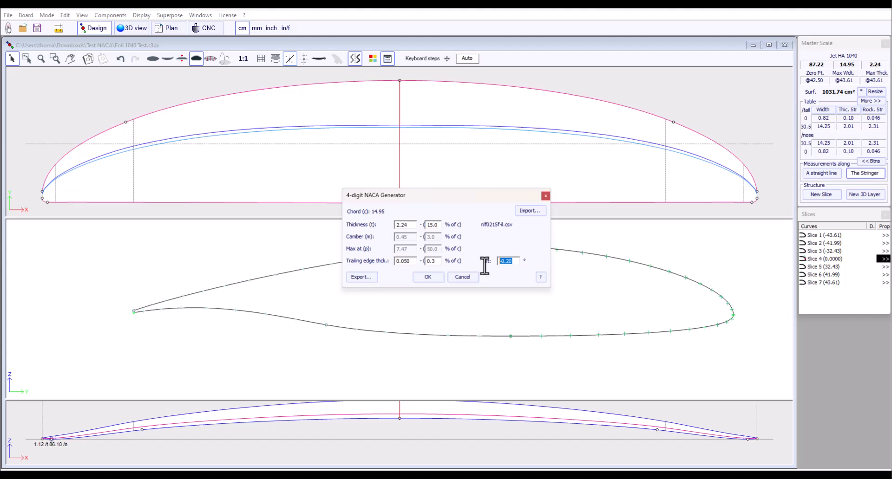
click(428, 277)
click(435, 262)
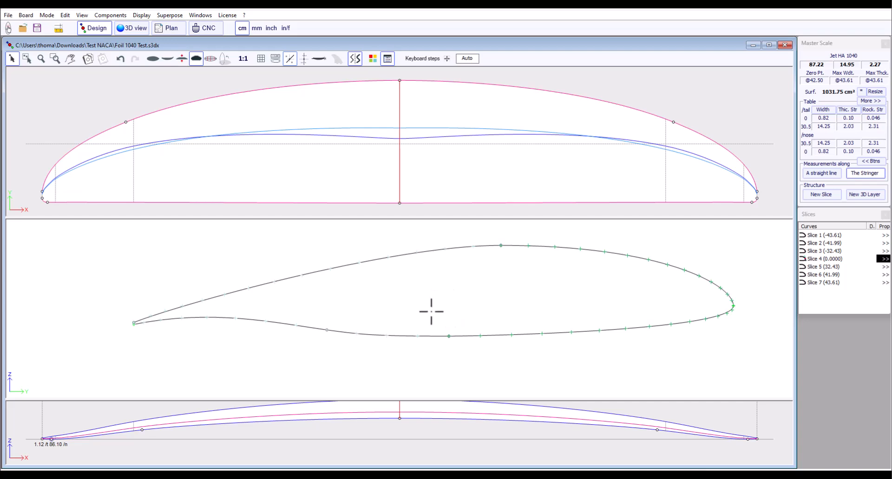
scroll(431, 312, down, 1)
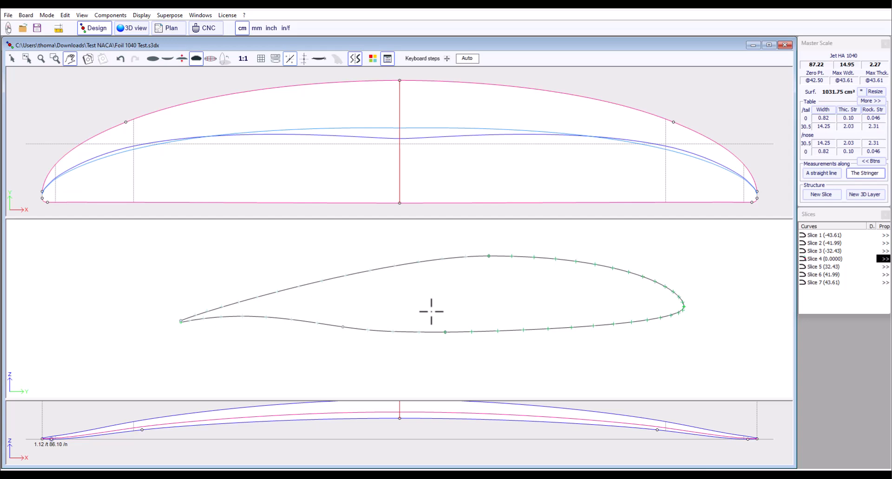
scroll(435, 440, down, 1)
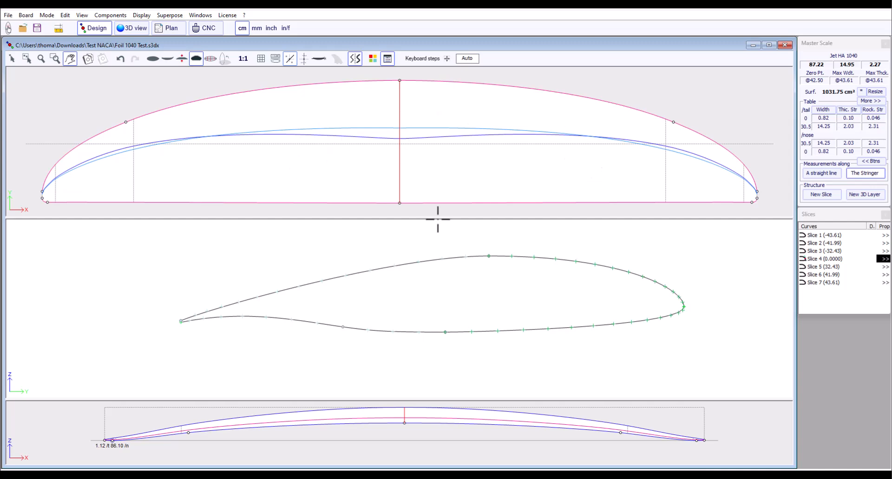
Step: Open the recently used Single Fin.s3dx board file alongside the foil design
click(441, 170)
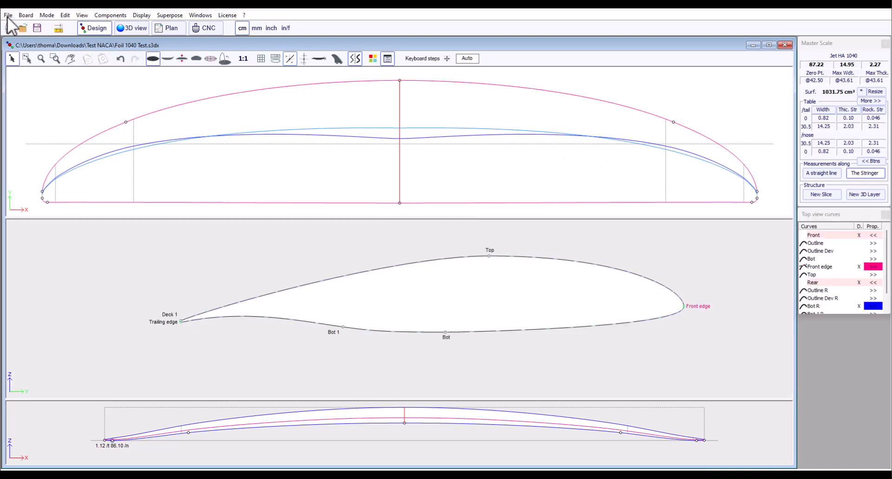
click(8, 14)
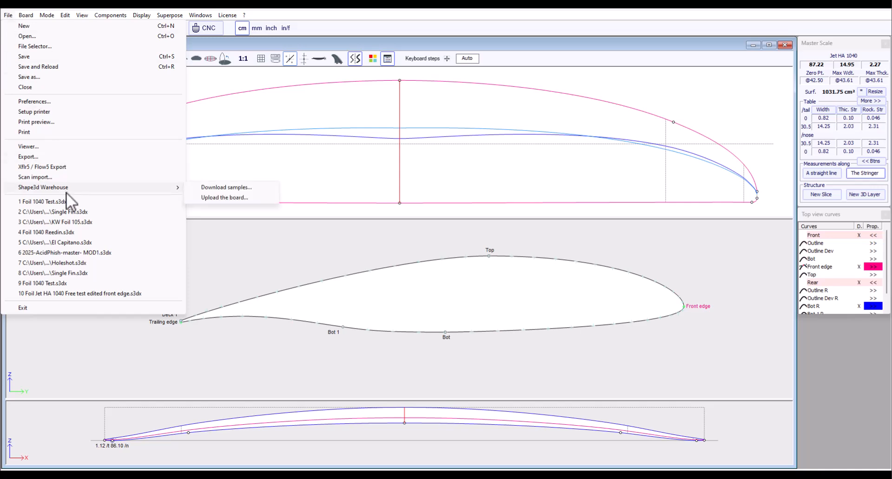
click(68, 212)
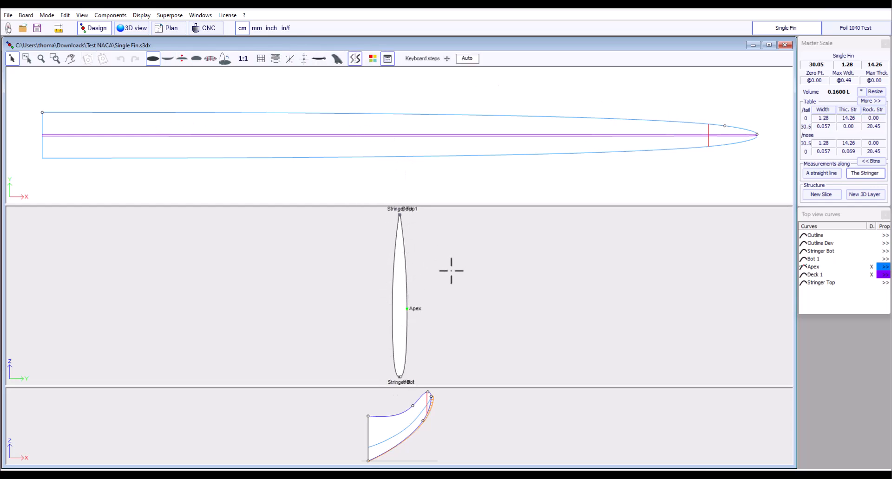
Step: Generate a 4-digit NACA profile for the fin's slice with thickness 0.63 and trailing edge thickness 0.050
right_click(430, 284)
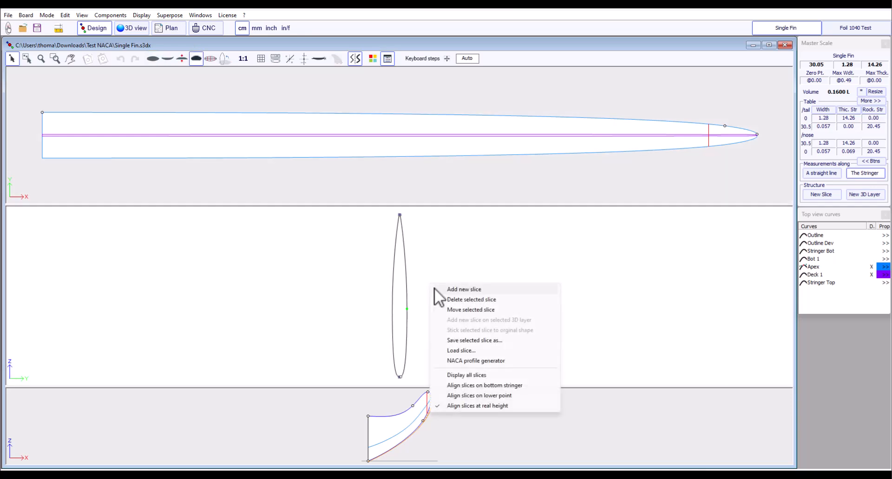
click(476, 361)
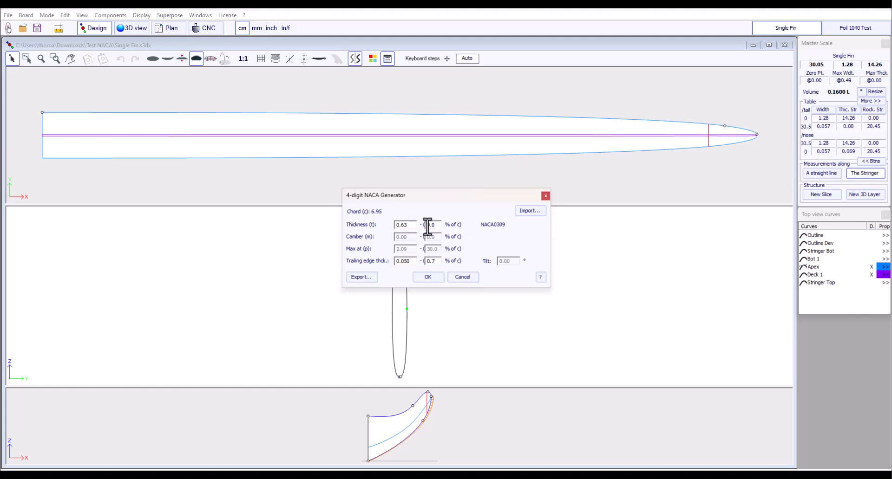
click(427, 277)
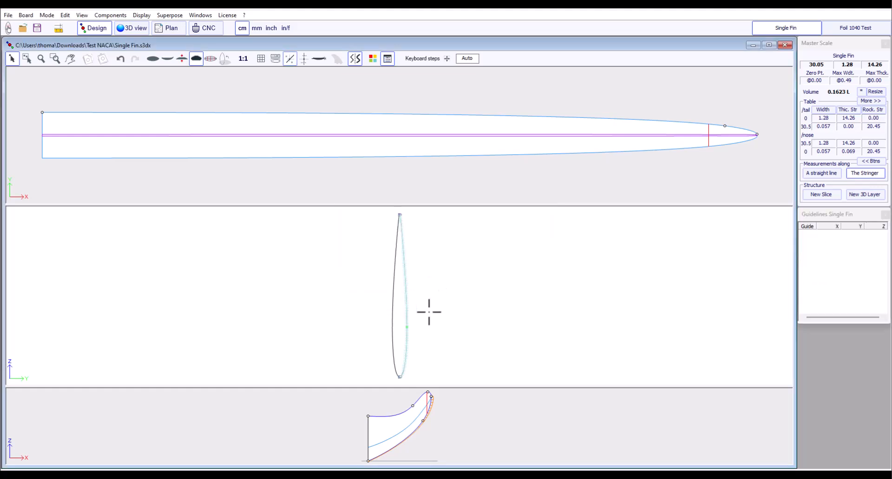